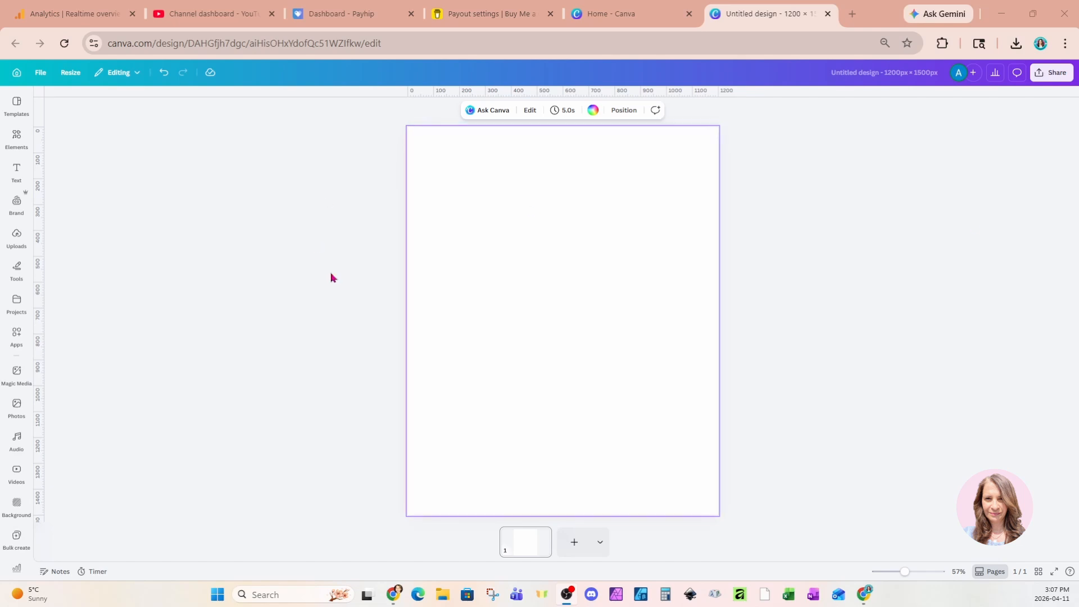
- Insert the recently used photo of the woman in profile at sunset onto the blank page
{"action": "left_click", "coordinate": [22, 143]}
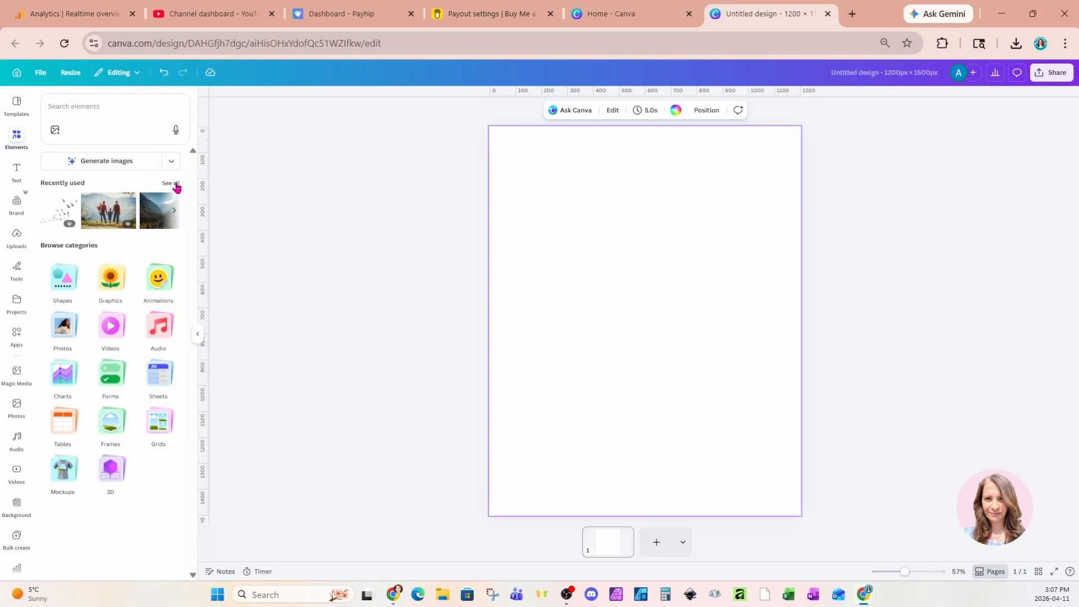
{"action": "left_click", "coordinate": [176, 185]}
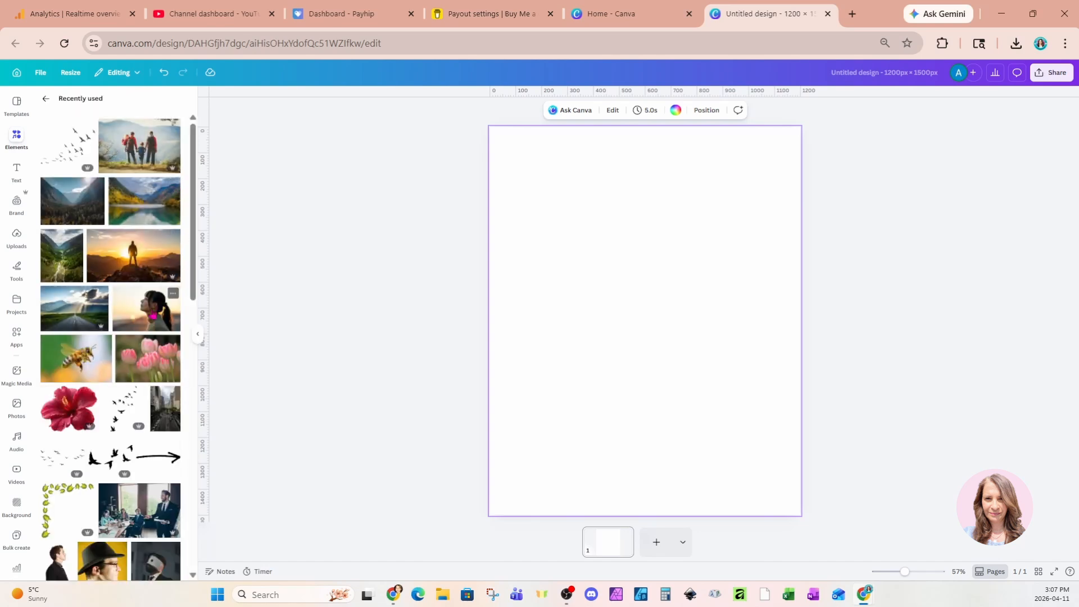
{"action": "left_click", "coordinate": [149, 321]}
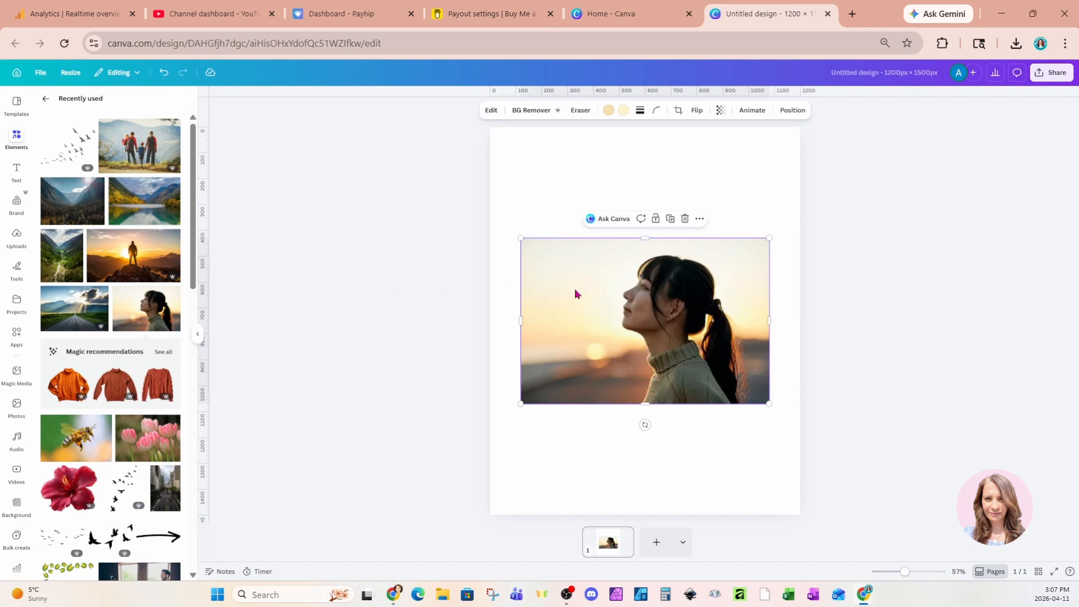
- Enlarge the portrait photo and reposition it so the woman's head and shoulders fill most of the page
{"action": "left_click_drag", "start_coordinate": [645, 238], "coordinate": [645, 136]}
{"action": "left_click_drag", "start_coordinate": [677, 265], "coordinate": [638, 316]}
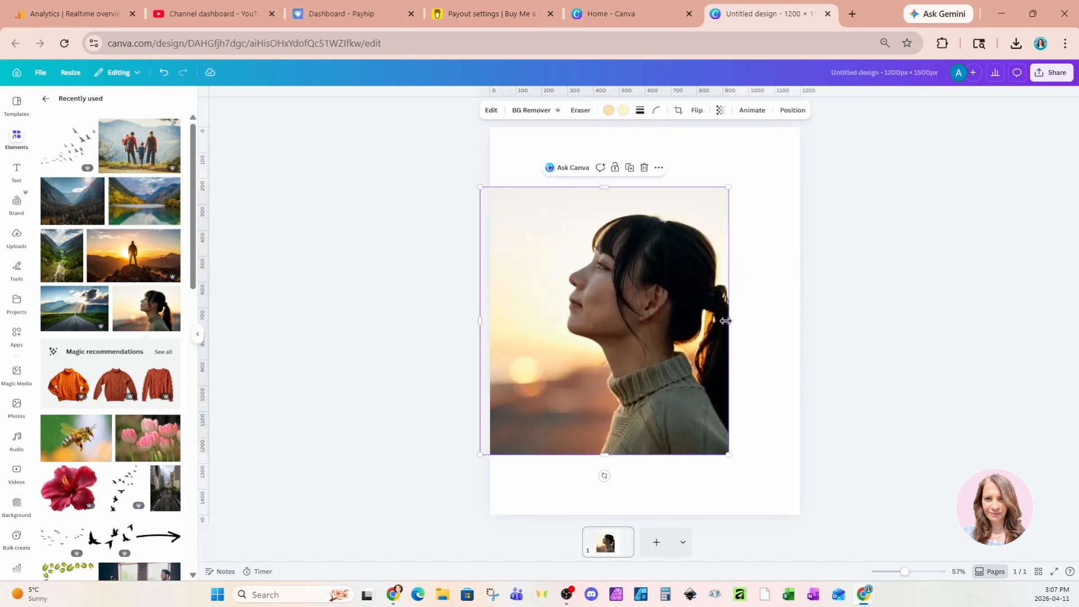
{"action": "left_click_drag", "start_coordinate": [727, 321], "coordinate": [775, 321]}
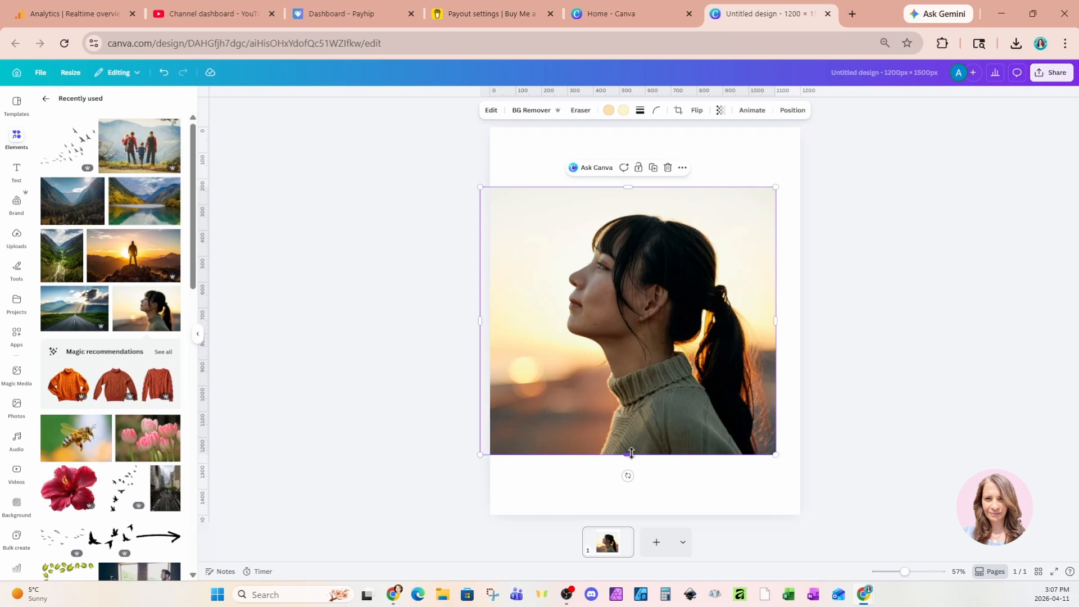
{"action": "left_click_drag", "start_coordinate": [628, 453], "coordinate": [635, 510]}
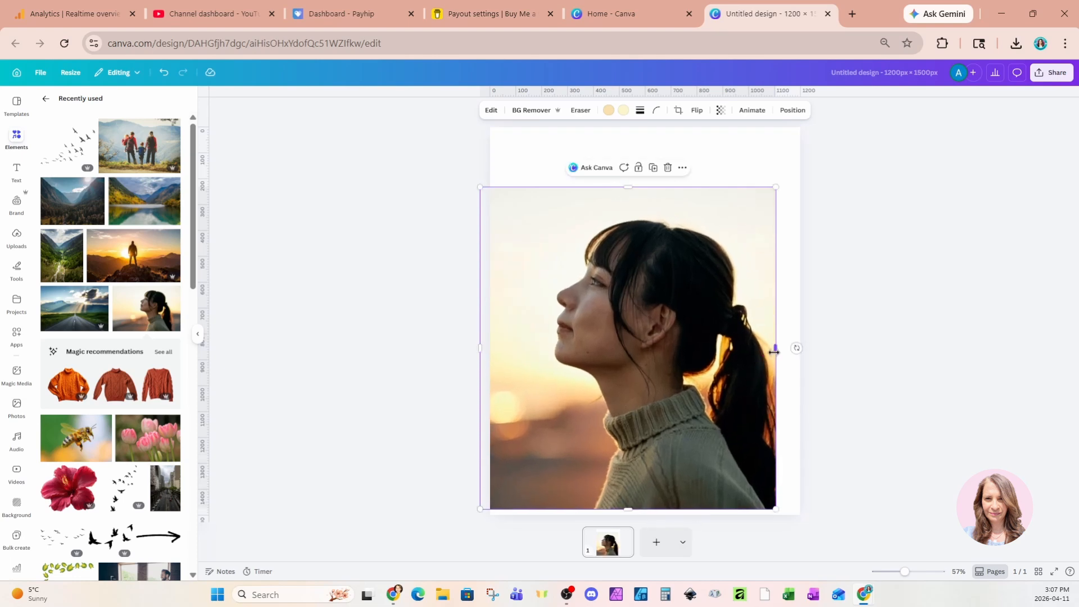
{"action": "left_click_drag", "start_coordinate": [775, 347], "coordinate": [807, 348]}
{"action": "left_click_drag", "start_coordinate": [739, 380], "coordinate": [714, 352]}
{"action": "left_click_drag", "start_coordinate": [623, 480], "coordinate": [624, 492]}
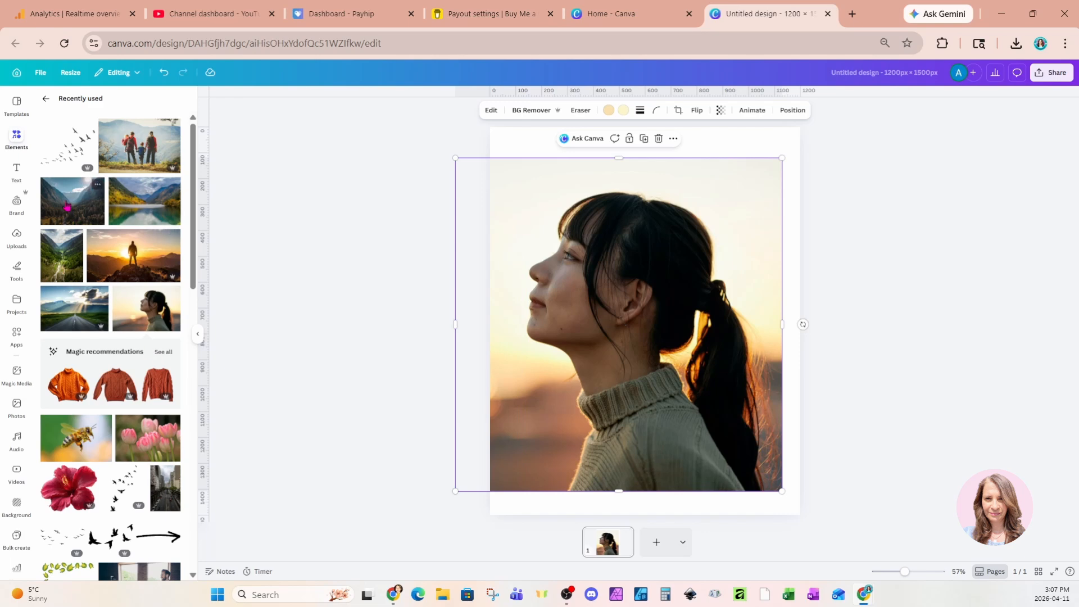
- Add the recently used mountain valley photo at 74 transparency and stretch it over the woman's head and torso
{"action": "left_click", "coordinate": [96, 185]}
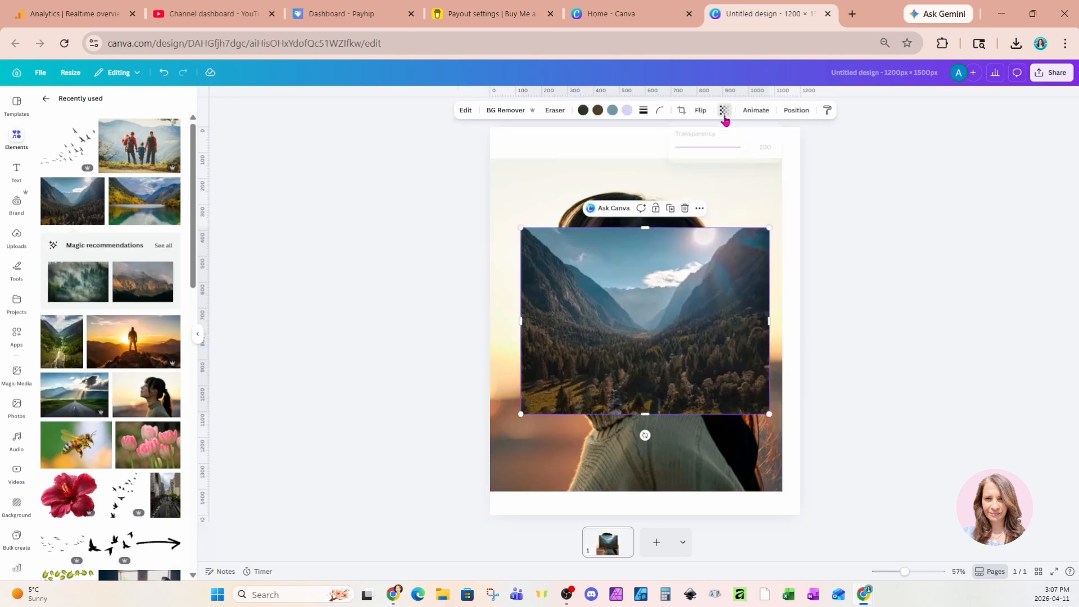
{"action": "left_click", "coordinate": [723, 110]}
{"action": "left_click_drag", "start_coordinate": [743, 154], "coordinate": [729, 155]}
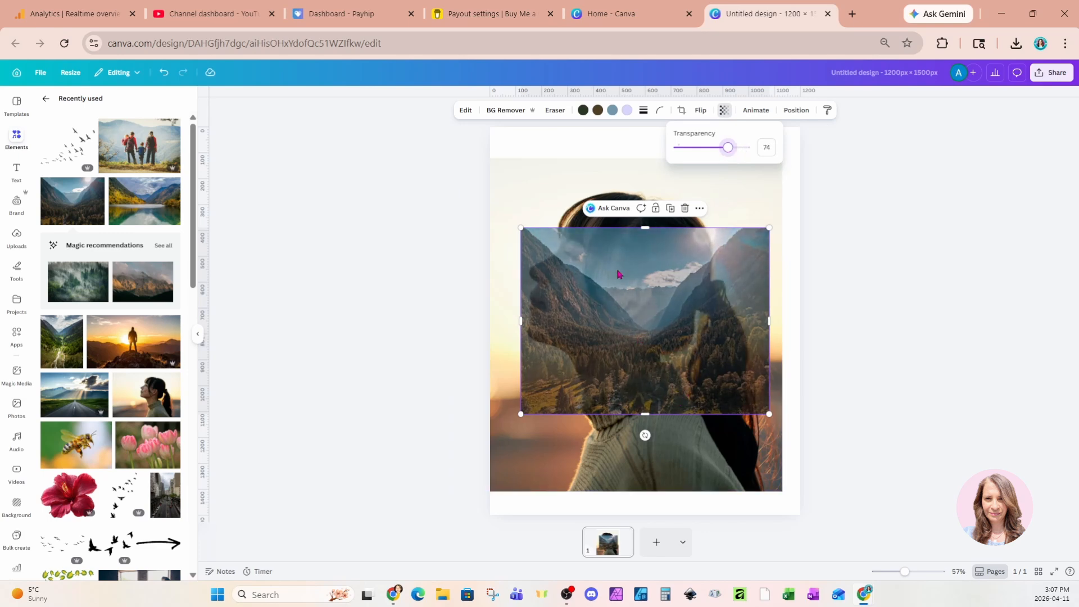
{"action": "left_click_drag", "start_coordinate": [652, 334], "coordinate": [644, 356]}
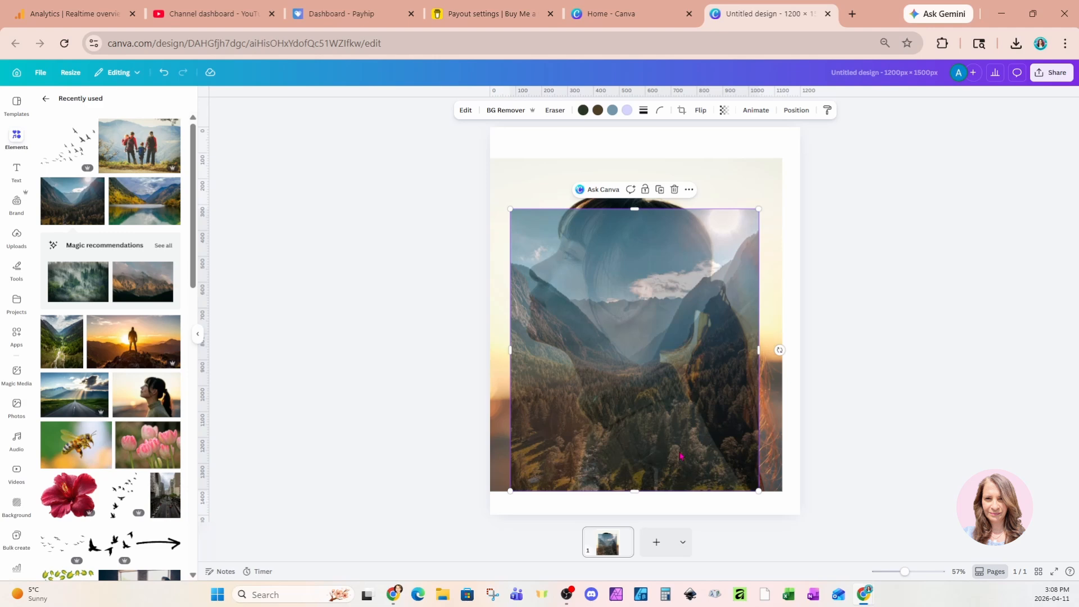
- Search the apps for "blend" and open Image Blender with the valley photo selected
{"action": "left_click", "coordinate": [17, 336]}
{"action": "left_click", "coordinate": [73, 104]}
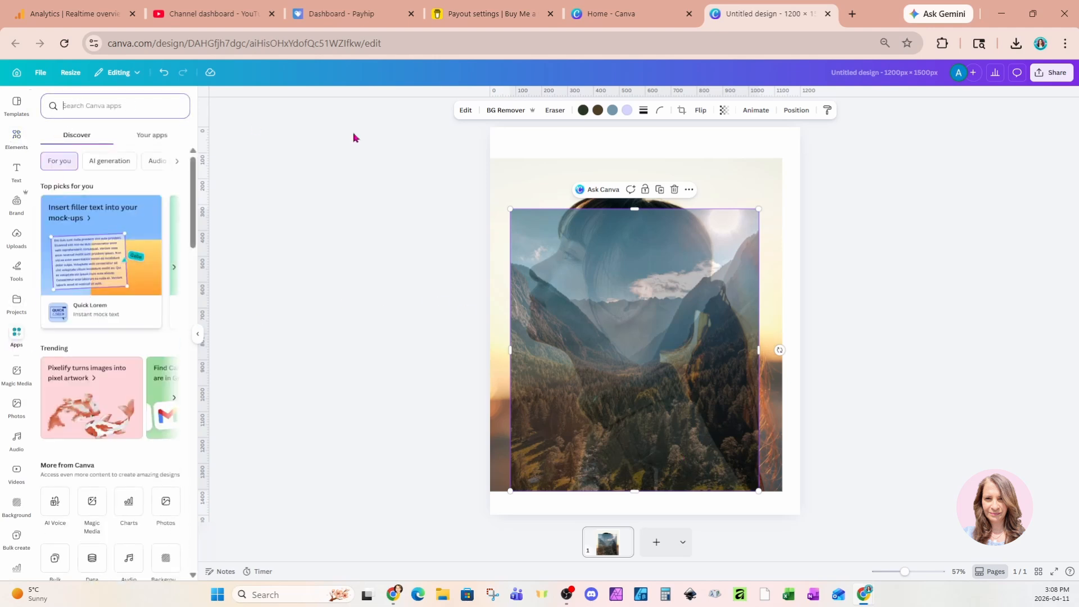
{"action": "type", "text": "blend"}
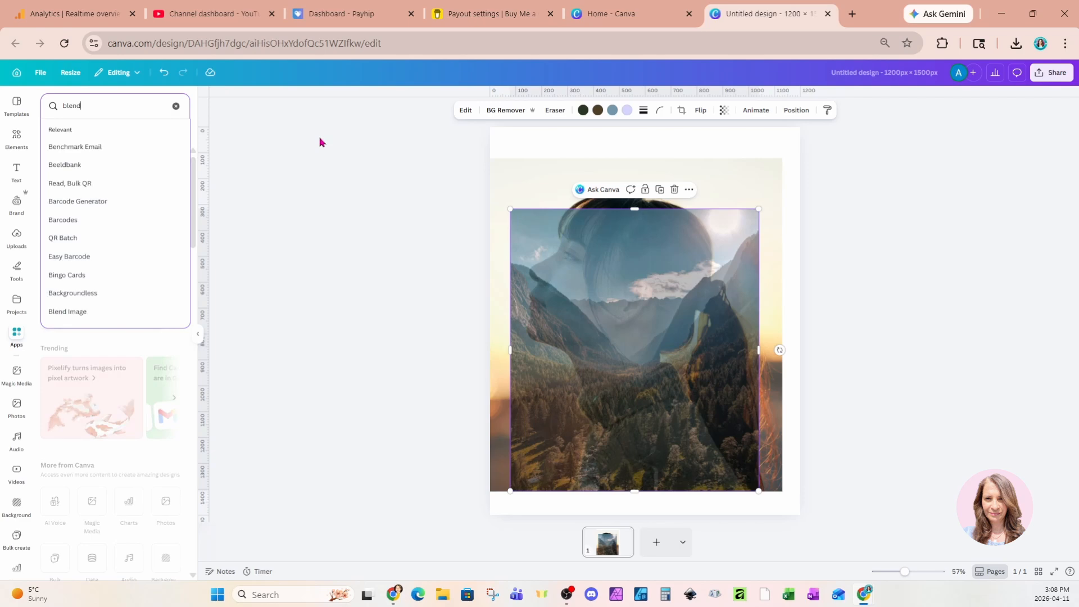
{"action": "key", "text": "Return"}
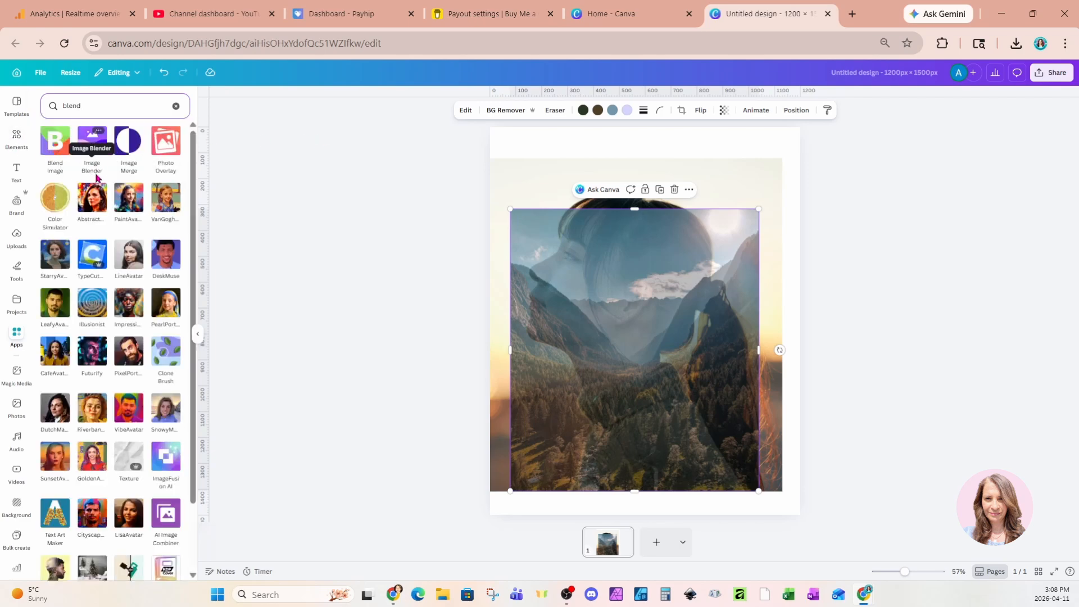
{"action": "left_click", "coordinate": [87, 149]}
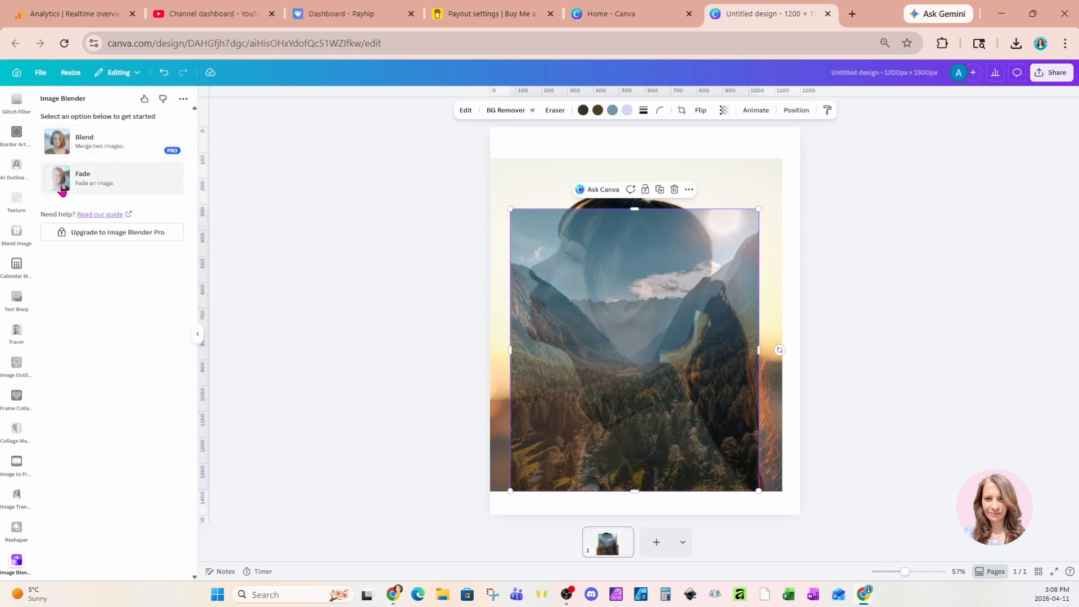
- Apply a radial fade to the valley photo, enlarging and centring its circle over the woman's face and head
{"action": "left_click", "coordinate": [103, 189]}
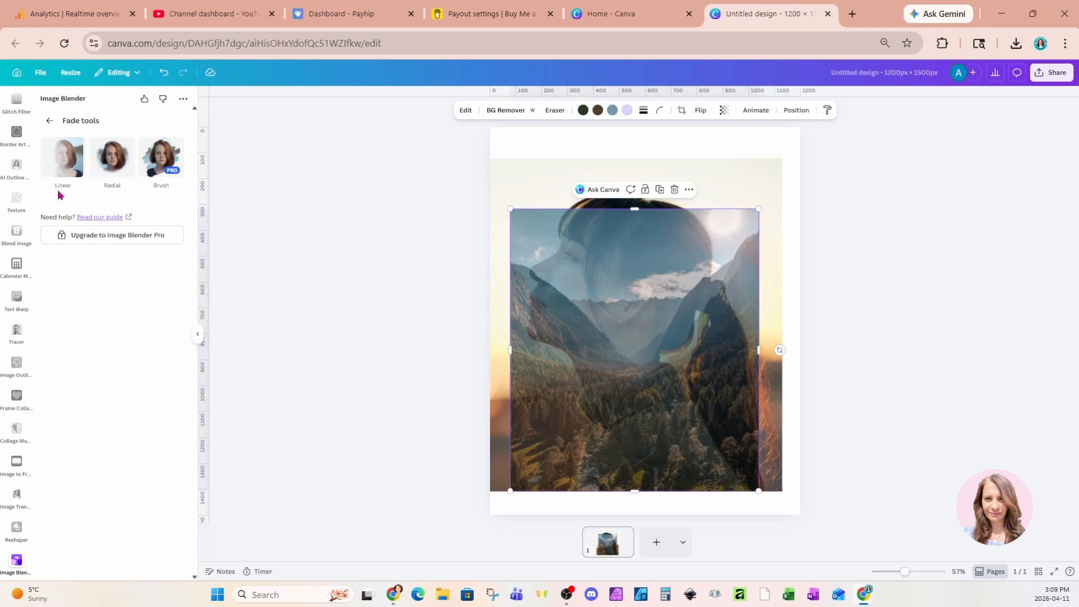
{"action": "left_click", "coordinate": [110, 164]}
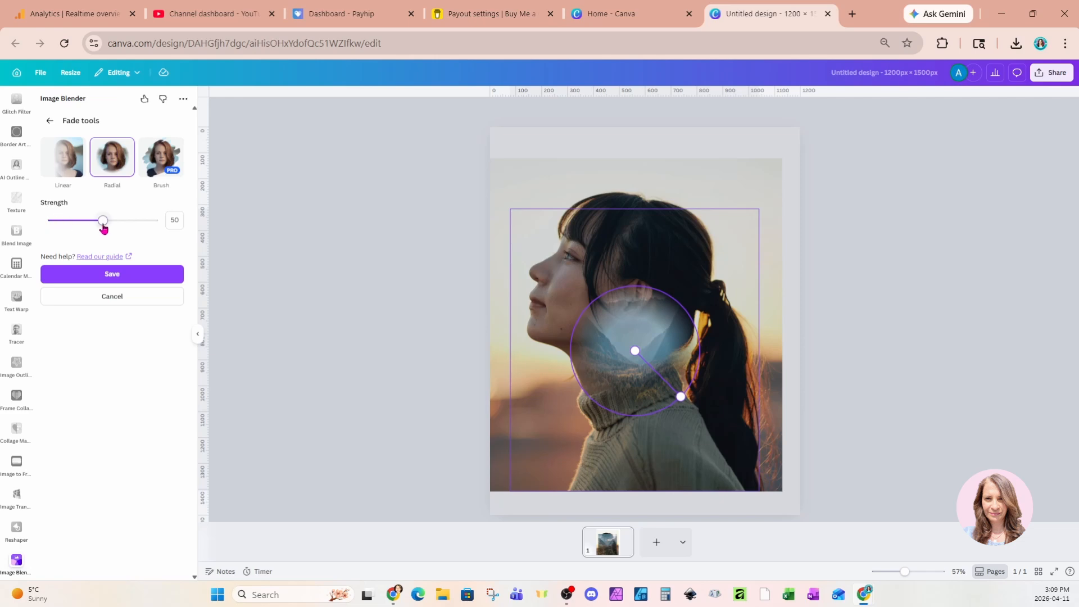
{"action": "mouse_move", "coordinate": [103, 227]}
{"action": "left_mouse_down"}
{"action": "mouse_move", "coordinate": [162, 235]}
{"action": "mouse_move", "coordinate": [76, 240]}
{"action": "mouse_move", "coordinate": [103, 243]}
{"action": "left_mouse_up"}
{"action": "mouse_move", "coordinate": [634, 352]}
{"action": "left_mouse_down"}
{"action": "mouse_move", "coordinate": [631, 372]}
{"action": "mouse_move", "coordinate": [635, 335]}
{"action": "left_mouse_up"}
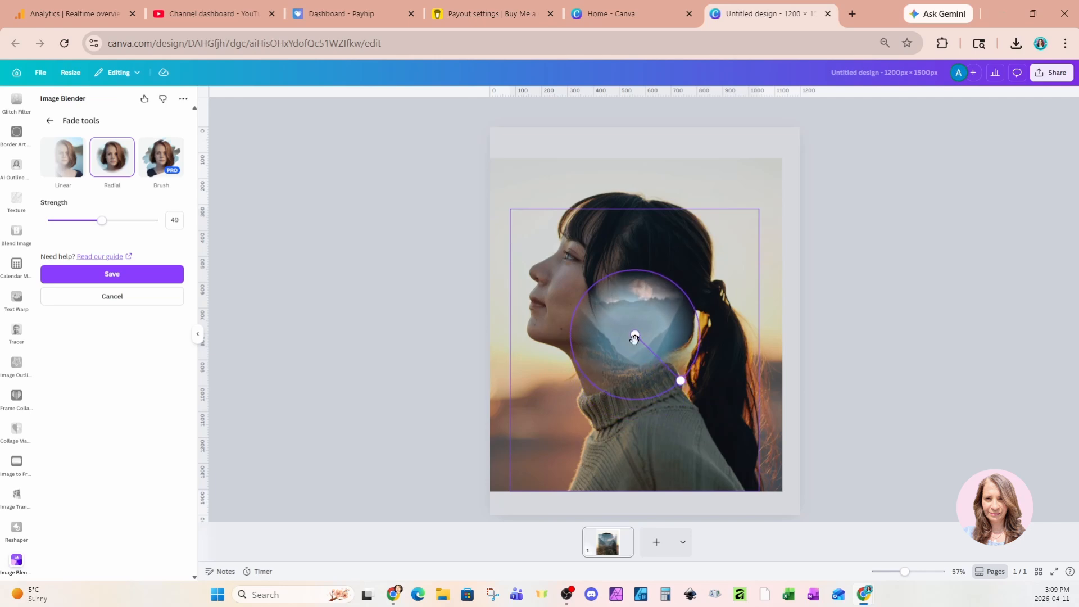
{"action": "left_click_drag", "start_coordinate": [635, 335], "coordinate": [653, 354]}
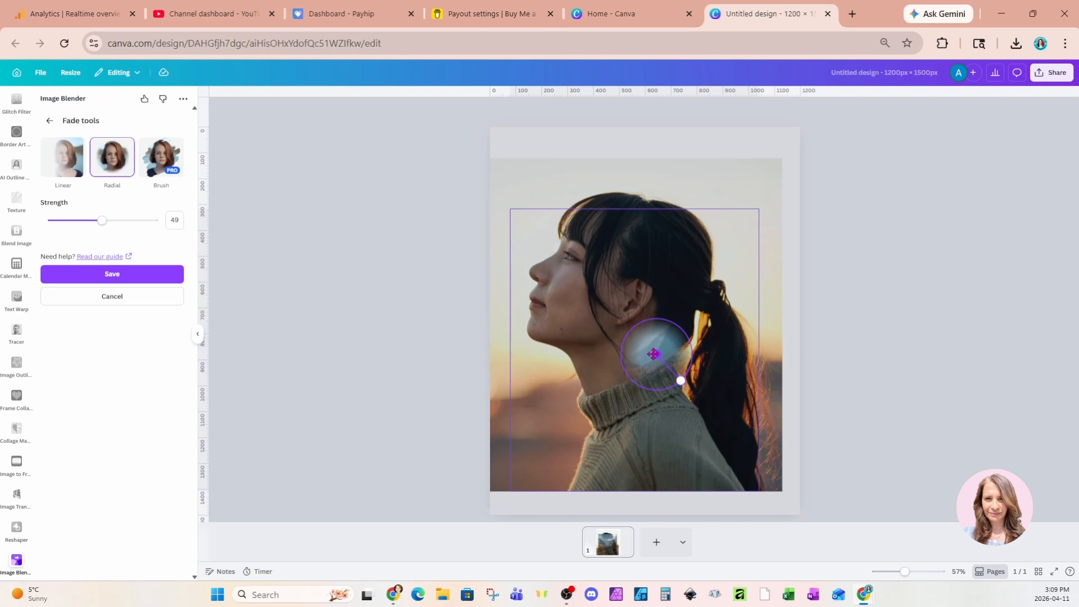
{"action": "left_click_drag", "start_coordinate": [654, 353], "coordinate": [616, 297]}
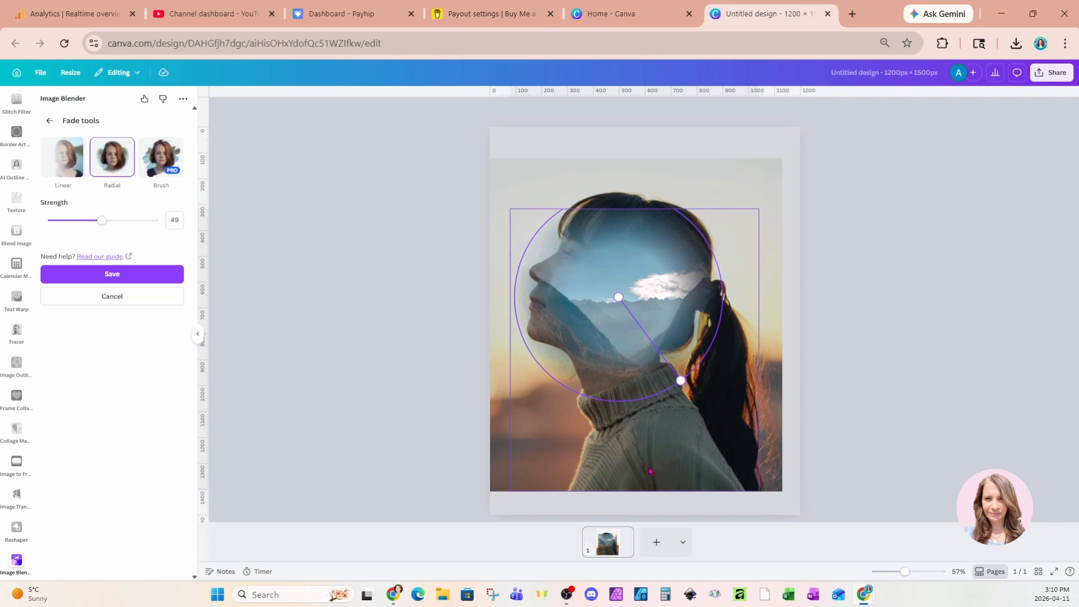
{"action": "left_click_drag", "start_coordinate": [654, 358], "coordinate": [661, 370]}
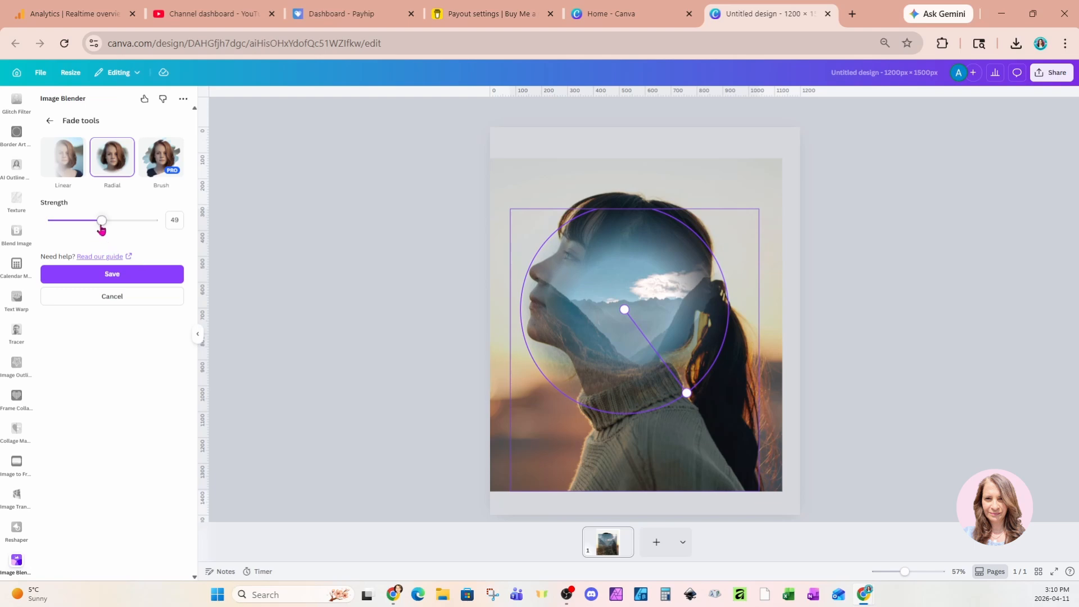
- Set the radial fade strength to 68, extend its circle down over the neck, and save the faded photo
{"action": "left_click_drag", "start_coordinate": [102, 225], "coordinate": [123, 221]}
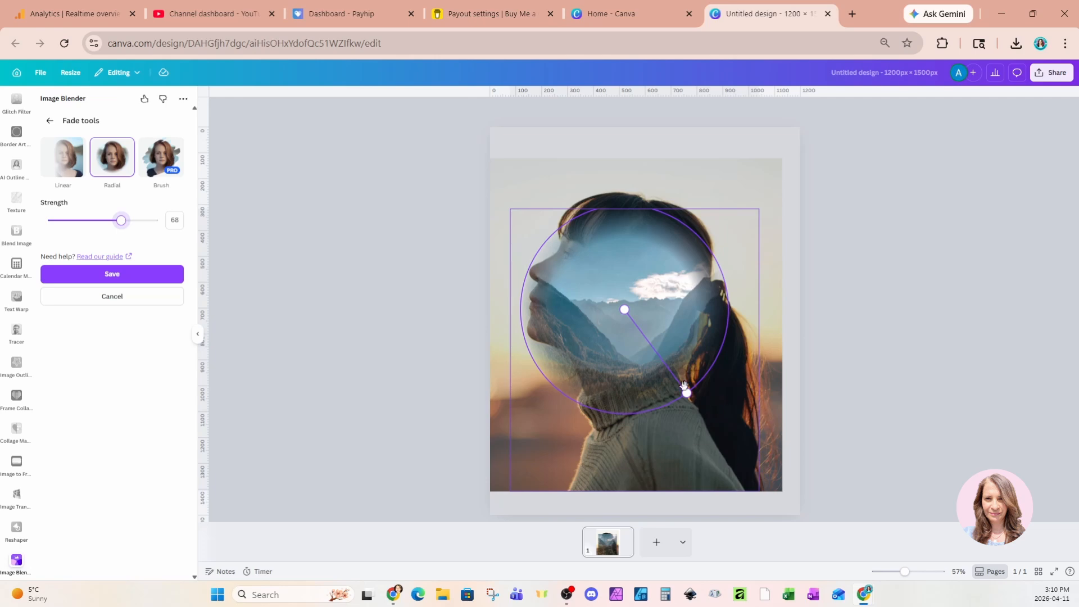
{"action": "left_click_drag", "start_coordinate": [687, 393], "coordinate": [689, 429]}
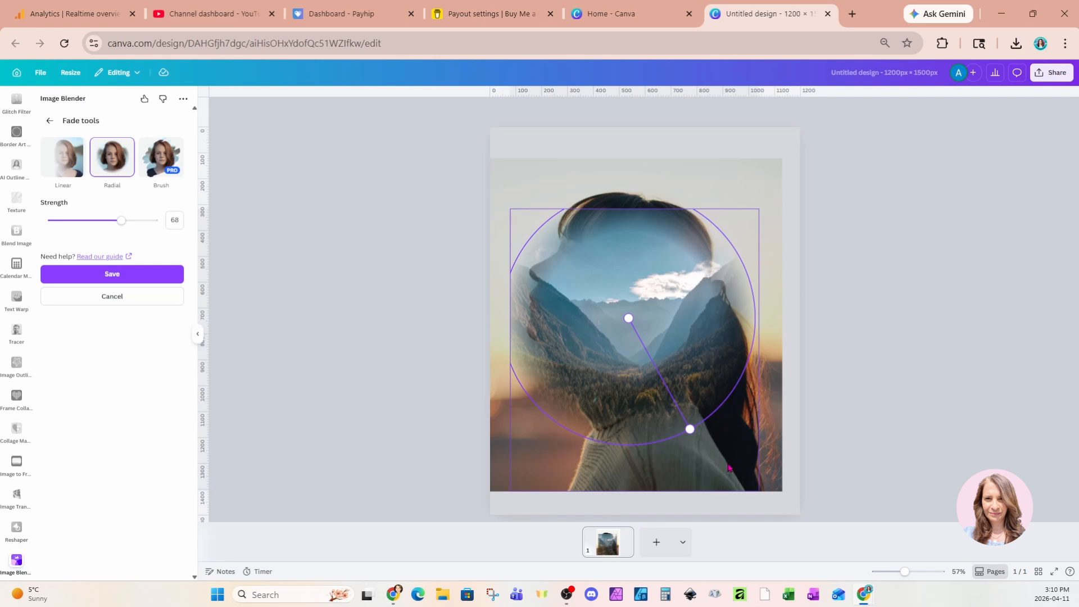
{"action": "left_click", "coordinate": [145, 280]}
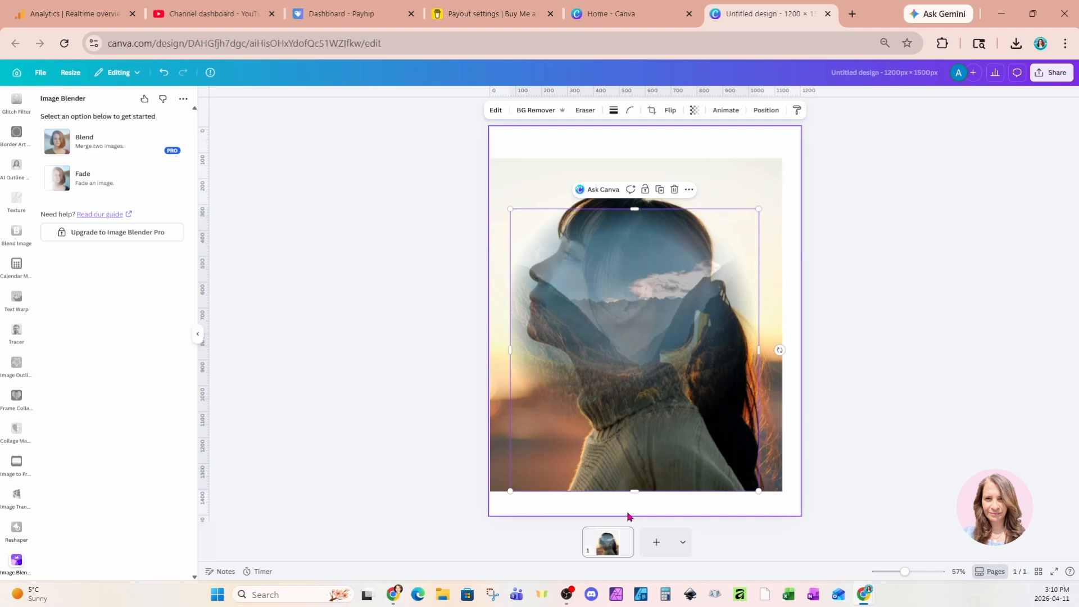
- Duplicate the page and add the original mountain valley photo to the copy
{"action": "left_click", "coordinate": [612, 551]}
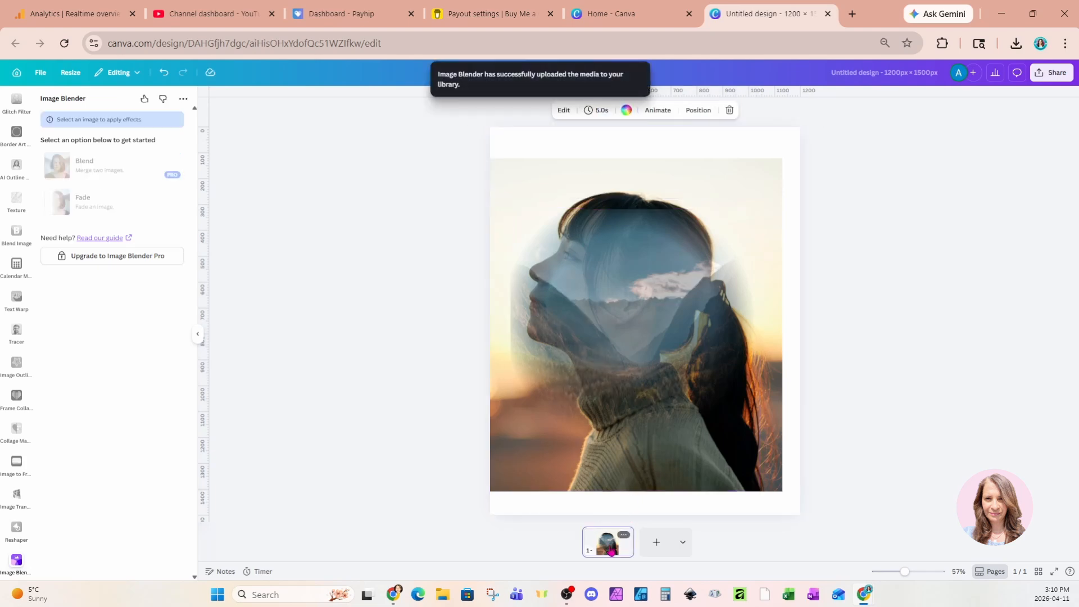
{"action": "key", "text": "ctrl+d"}
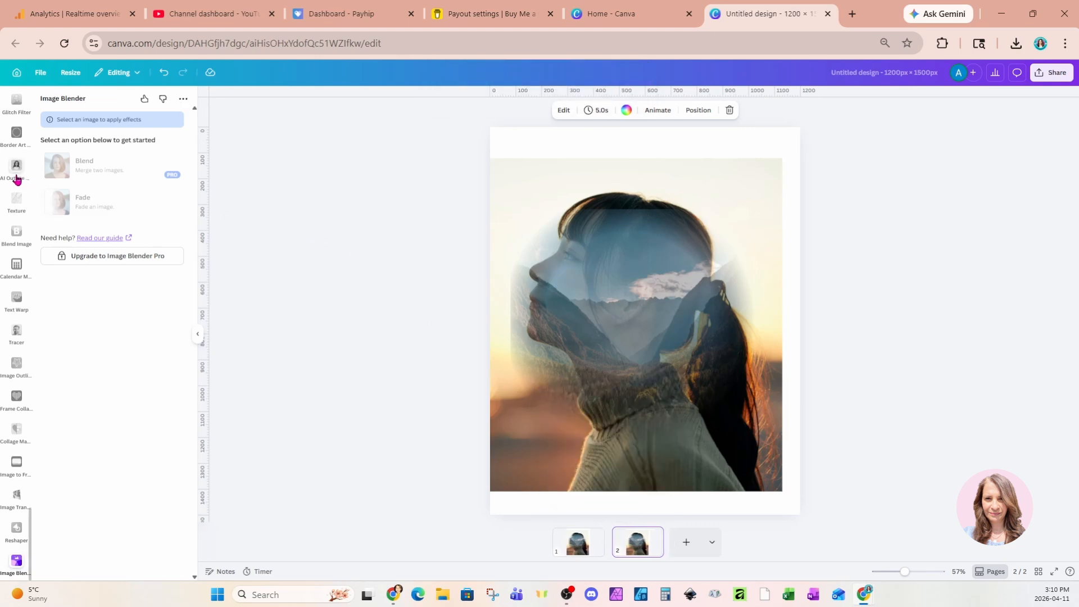
{"action": "scroll", "coordinate": [16, 178], "scroll_direction": "up", "scroll_amount": 10}
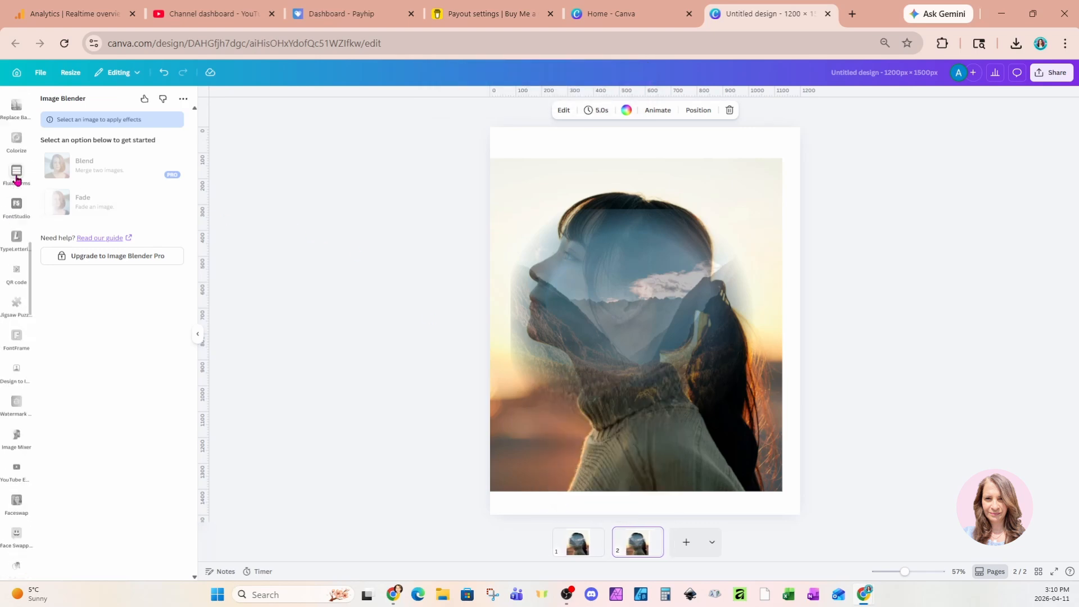
{"action": "scroll", "coordinate": [17, 179], "scroll_direction": "up", "scroll_amount": 10}
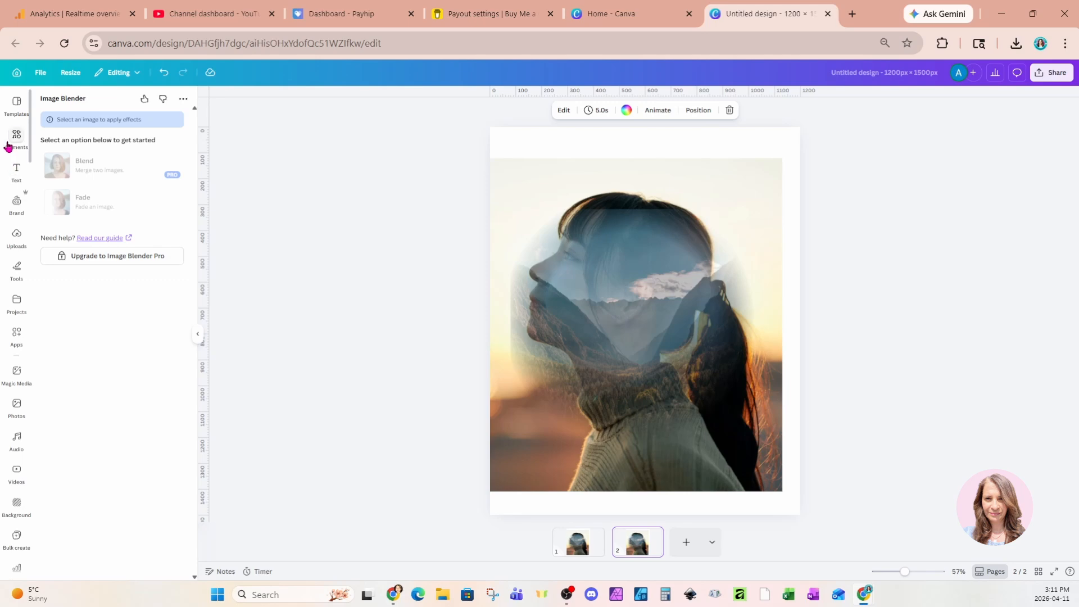
{"action": "left_click", "coordinate": [17, 136]}
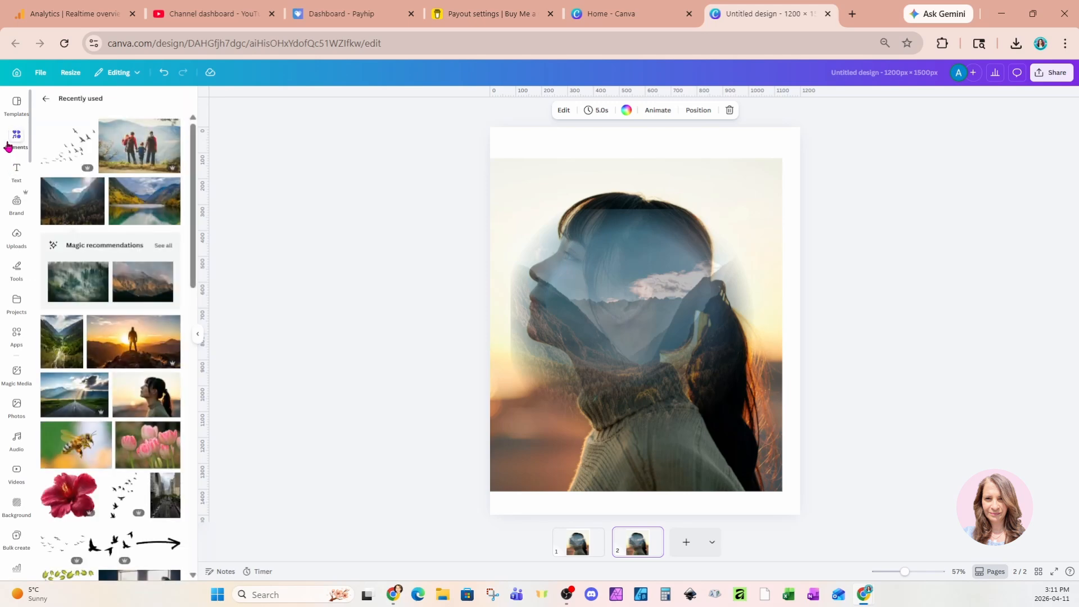
{"action": "left_click", "coordinate": [65, 213]}
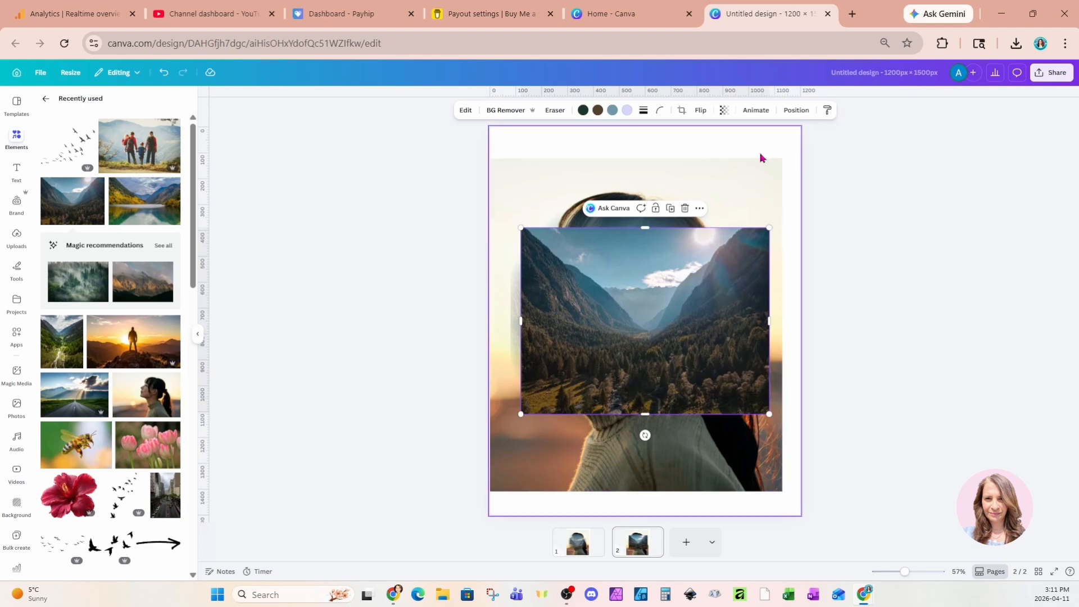
- Make the new valley photo partly transparent and enlarge it to cover the woman's head and torso
{"action": "left_click", "coordinate": [724, 110]}
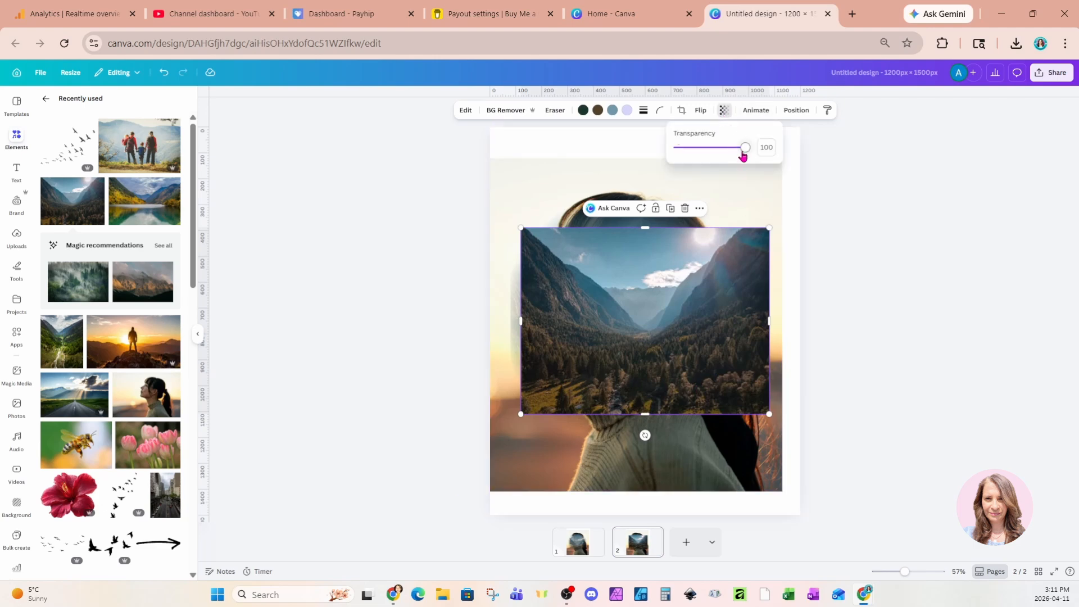
{"action": "left_click_drag", "start_coordinate": [743, 149], "coordinate": [729, 148]}
{"action": "left_click_drag", "start_coordinate": [699, 392], "coordinate": [680, 437]}
{"action": "left_click_drag", "start_coordinate": [759, 267], "coordinate": [776, 244]}
{"action": "left_click_drag", "start_coordinate": [726, 319], "coordinate": [716, 297]}
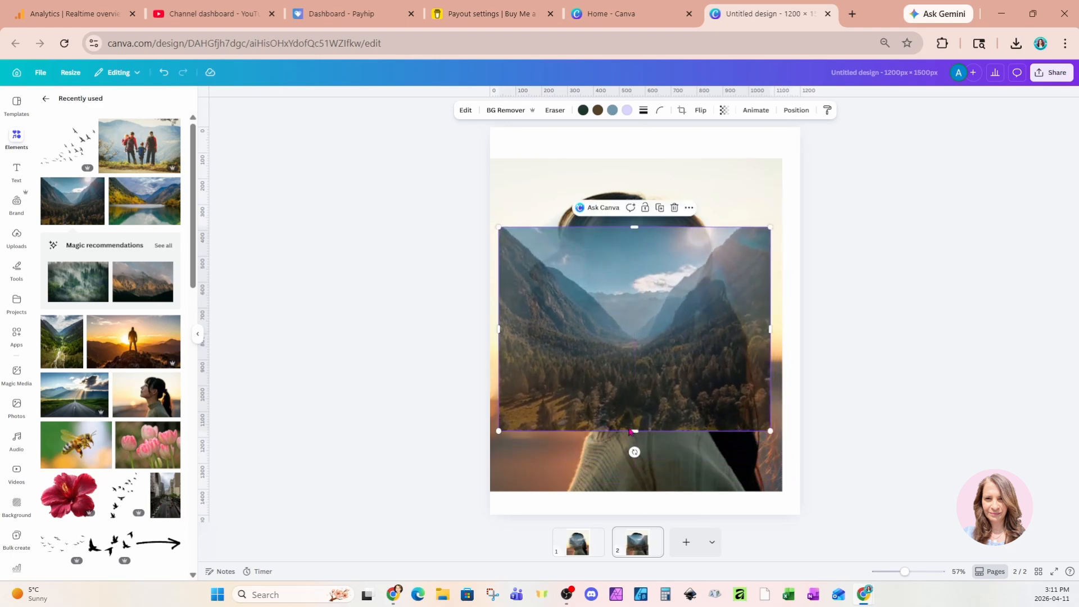
{"action": "left_click_drag", "start_coordinate": [631, 431], "coordinate": [644, 492]}
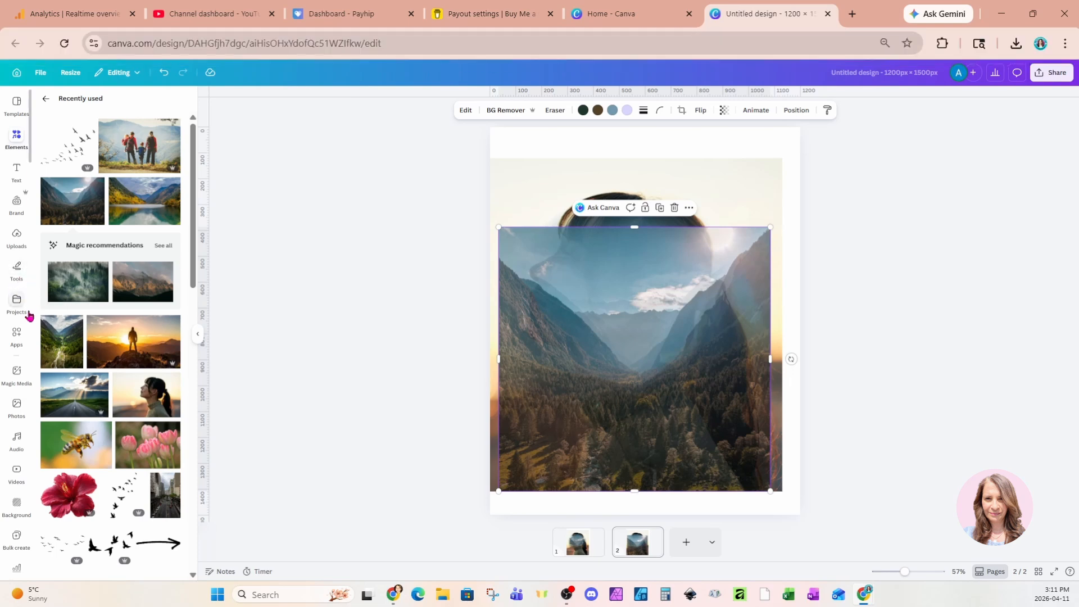
- Apply Image Blender's linear fade to the new valley photo, angling it diagonally from the woman's upper torso down to the portrait's lower right
{"action": "left_click", "coordinate": [23, 344]}
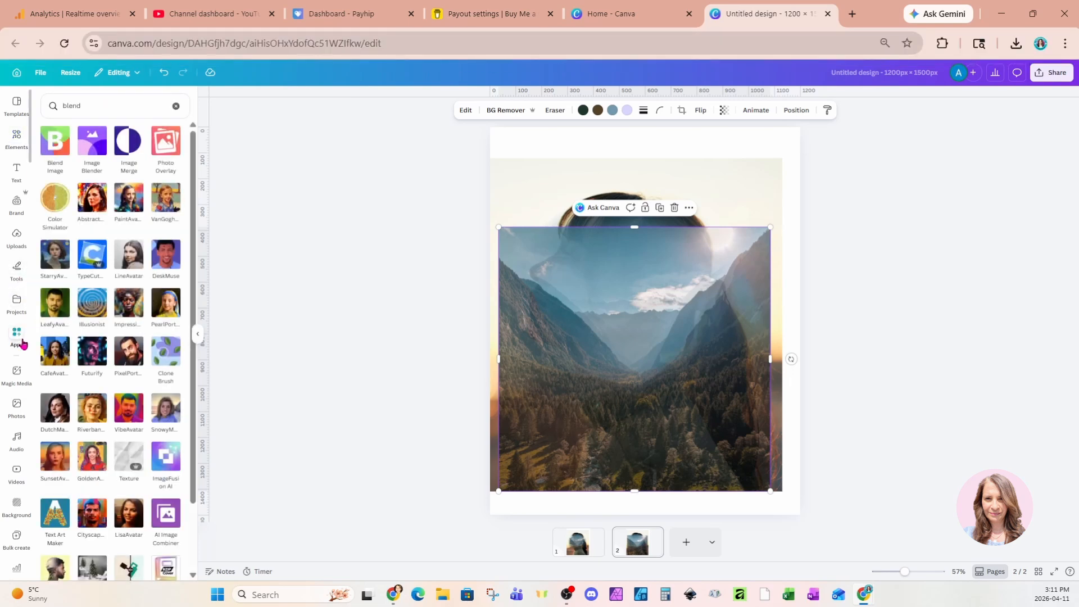
{"action": "left_click", "coordinate": [92, 145]}
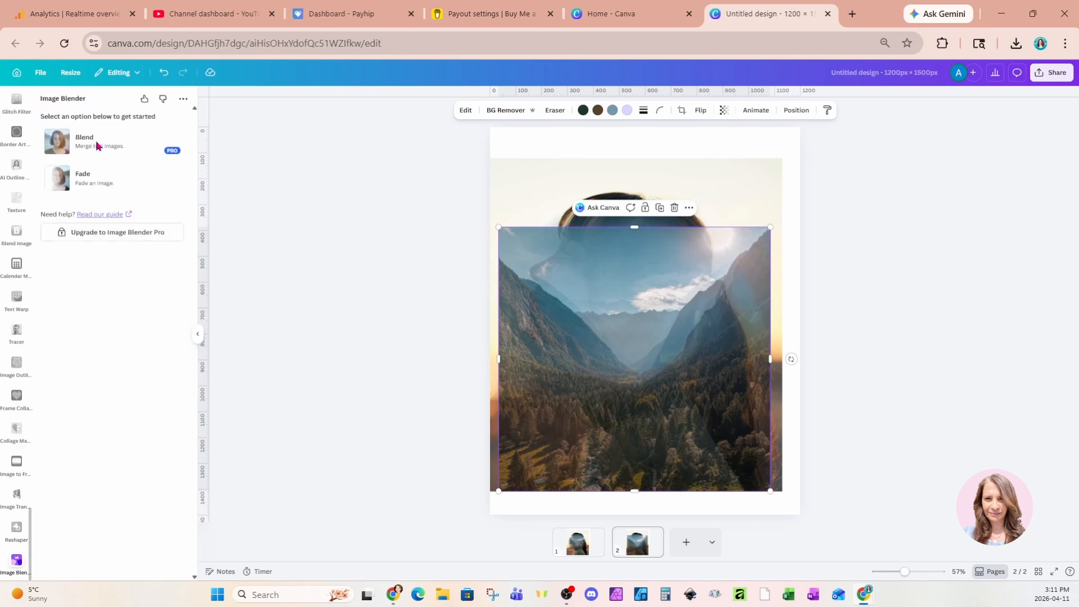
{"action": "left_click", "coordinate": [83, 191]}
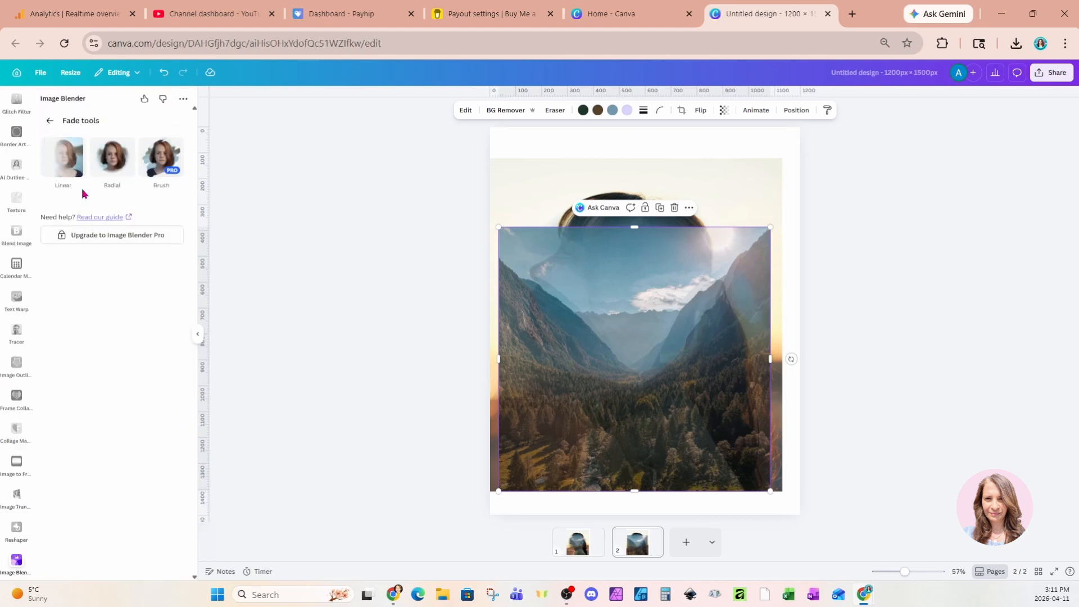
{"action": "left_click", "coordinate": [68, 163]}
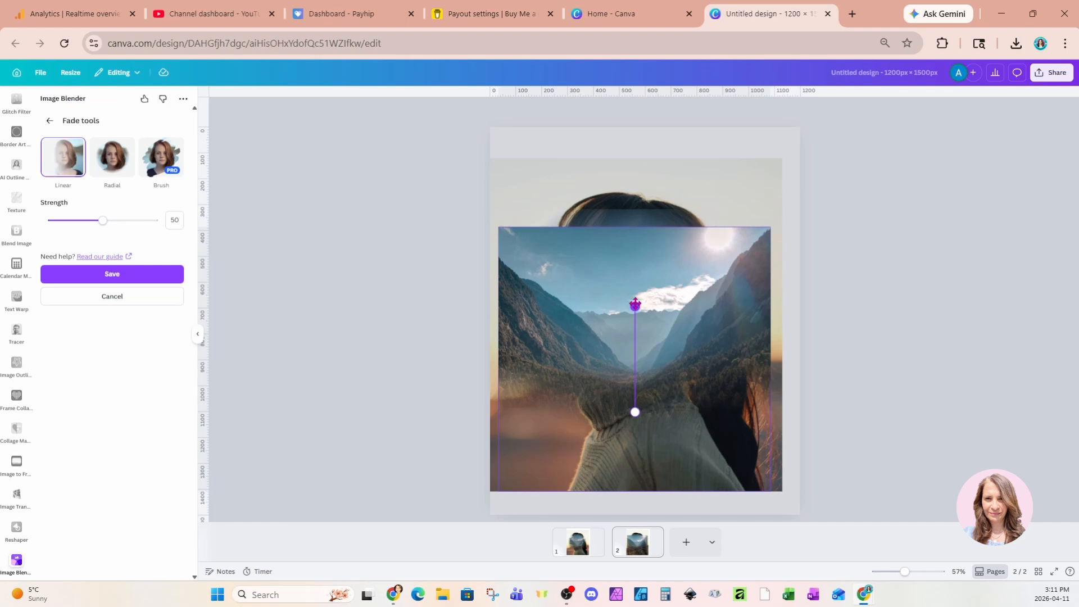
{"action": "left_click_drag", "start_coordinate": [635, 304], "coordinate": [696, 485]}
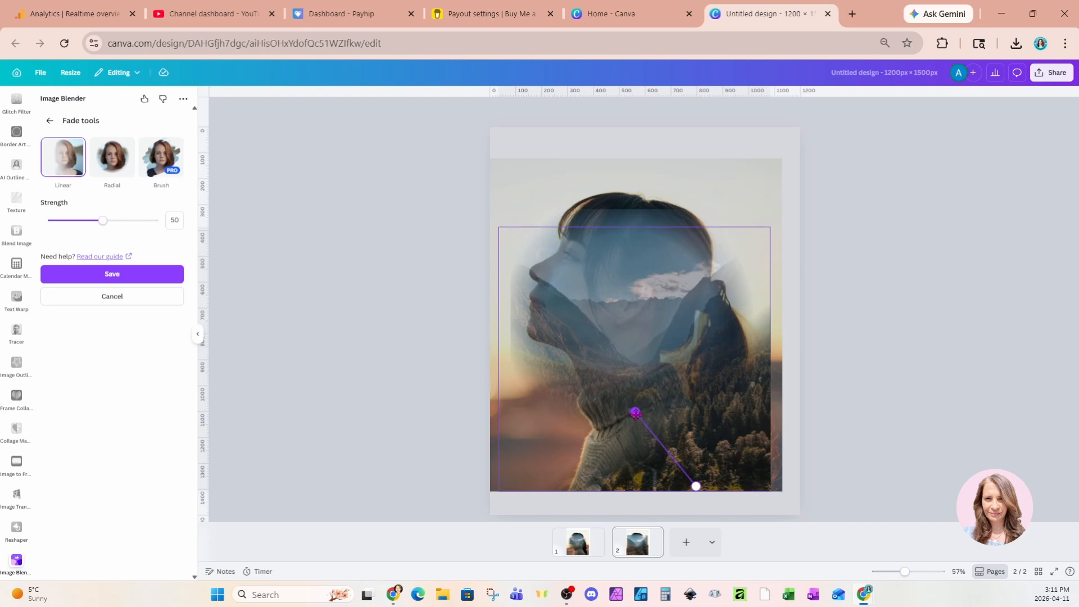
{"action": "mouse_move", "coordinate": [635, 413]}
{"action": "left_mouse_down"}
{"action": "mouse_move", "coordinate": [627, 382]}
{"action": "mouse_move", "coordinate": [651, 401]}
{"action": "left_mouse_up"}
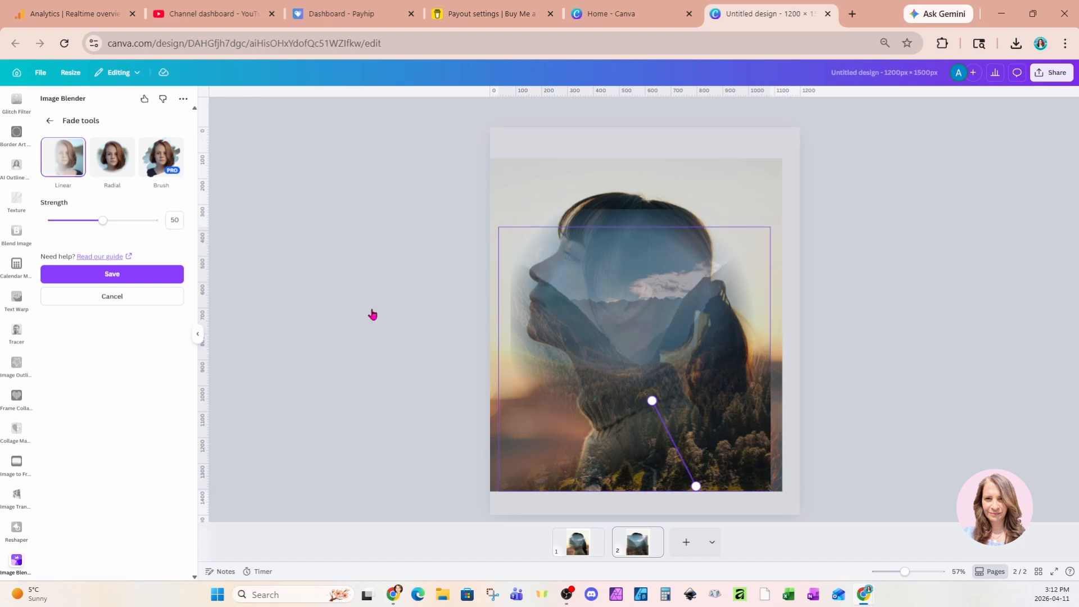
- Lower the linear fade strength slightly and save the faded valley photo
{"action": "left_click", "coordinate": [105, 221]}
{"action": "left_click_drag", "start_coordinate": [104, 223], "coordinate": [97, 224]}
{"action": "left_click", "coordinate": [164, 277]}
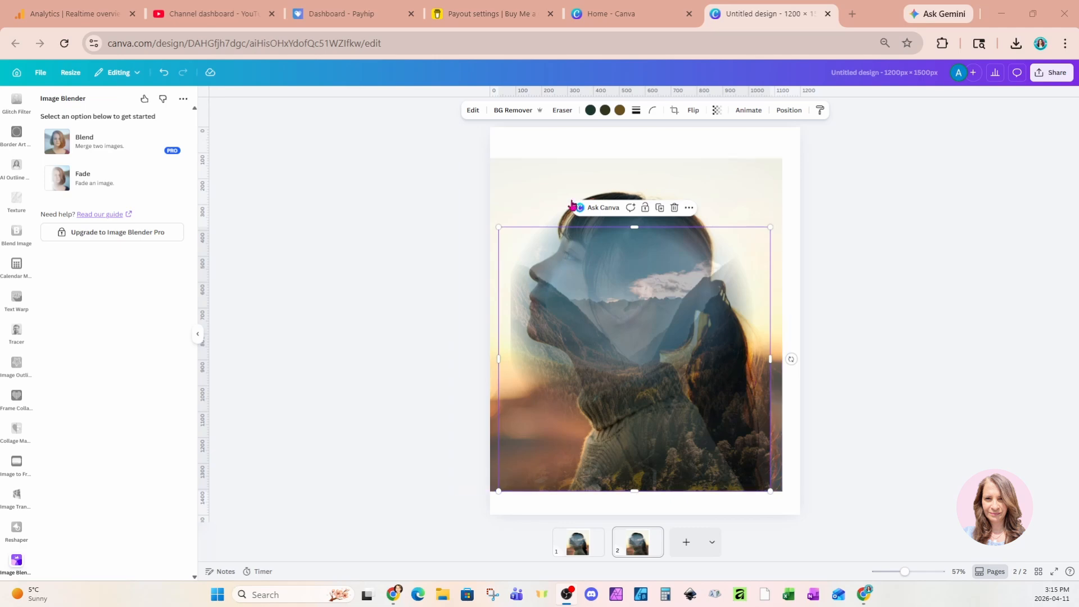
- Add the photo of the hiking family from the recently used elements and set its transparency to 60
{"action": "scroll", "coordinate": [22, 258], "scroll_direction": "down", "scroll_amount": 10}
{"action": "scroll", "coordinate": [20, 258], "scroll_direction": "up", "scroll_amount": 10}
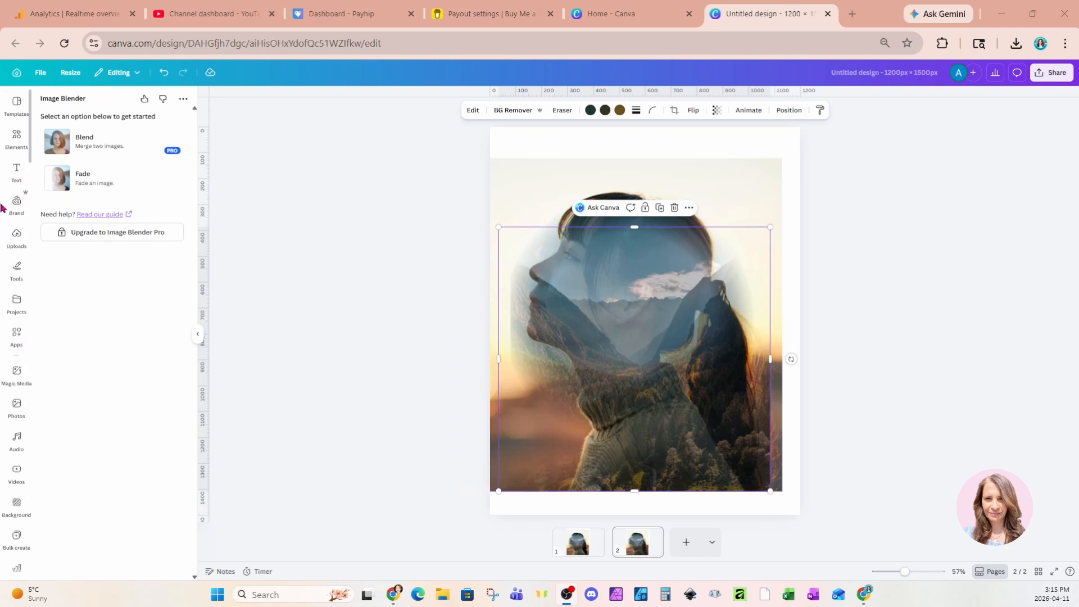
{"action": "left_click", "coordinate": [7, 151]}
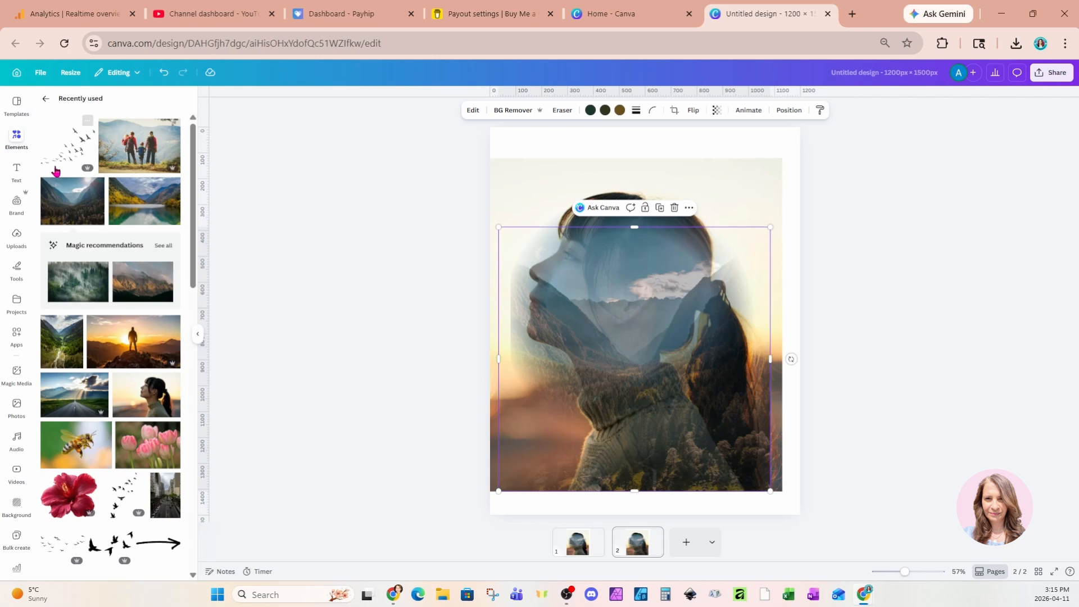
{"action": "left_click", "coordinate": [140, 146]}
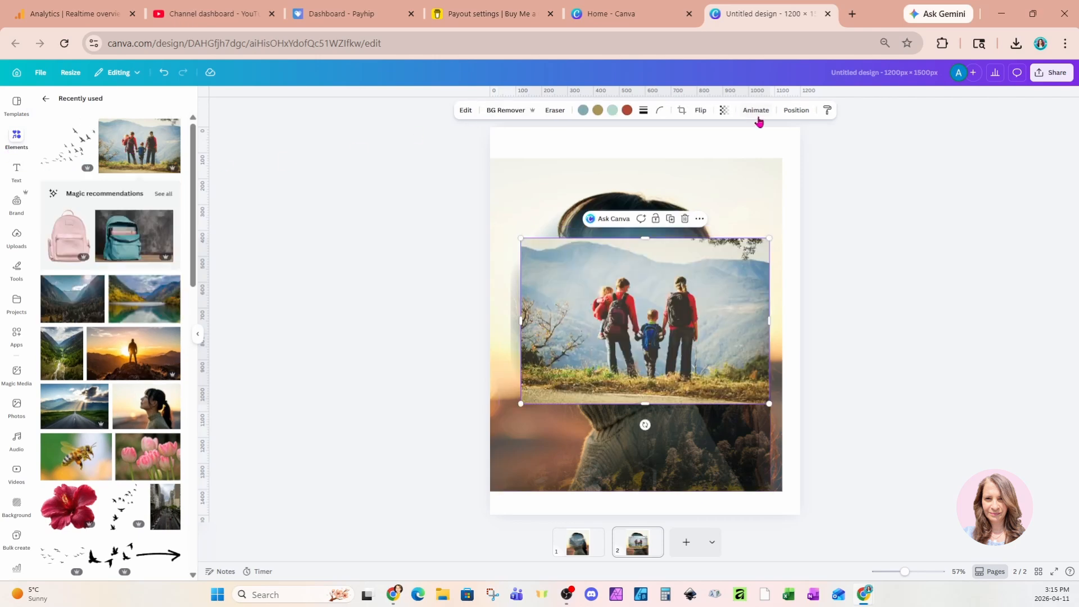
{"action": "left_click", "coordinate": [724, 111]}
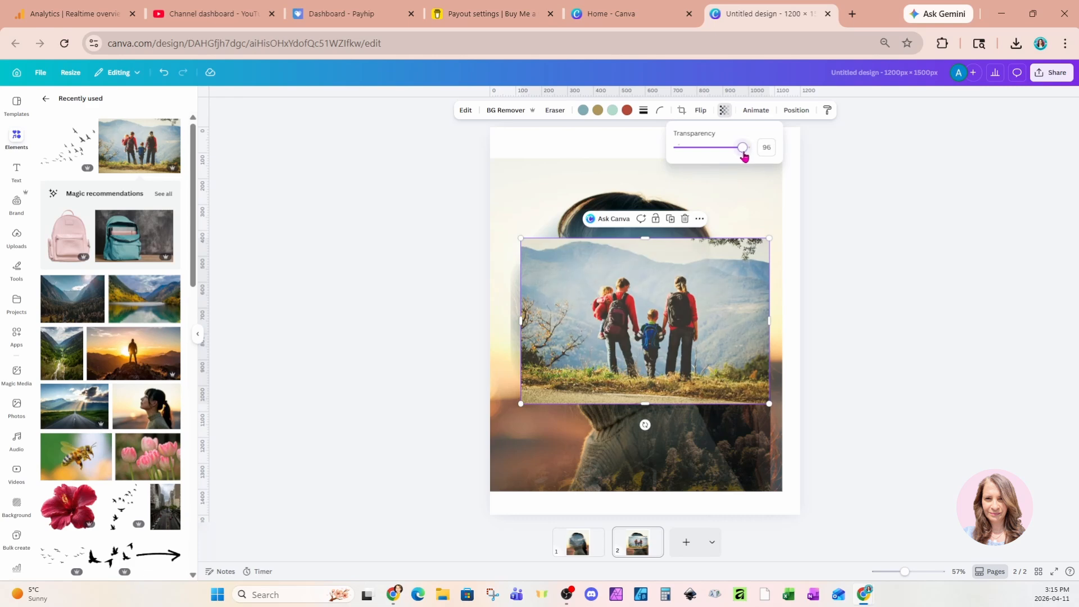
{"action": "left_click_drag", "start_coordinate": [745, 148], "coordinate": [724, 151]}
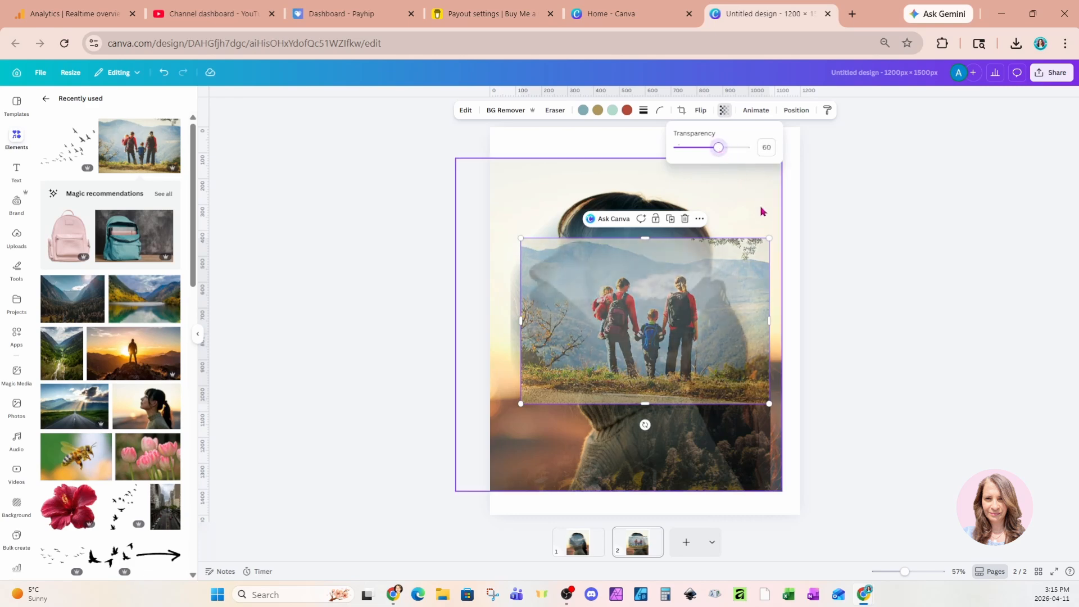
- Shrink the hiking family photo and place it over the valley between the mountains, beside the woman's jaw
{"action": "left_click_drag", "start_coordinate": [769, 238], "coordinate": [707, 280]}
{"action": "left_click_drag", "start_coordinate": [675, 390], "coordinate": [691, 354]}
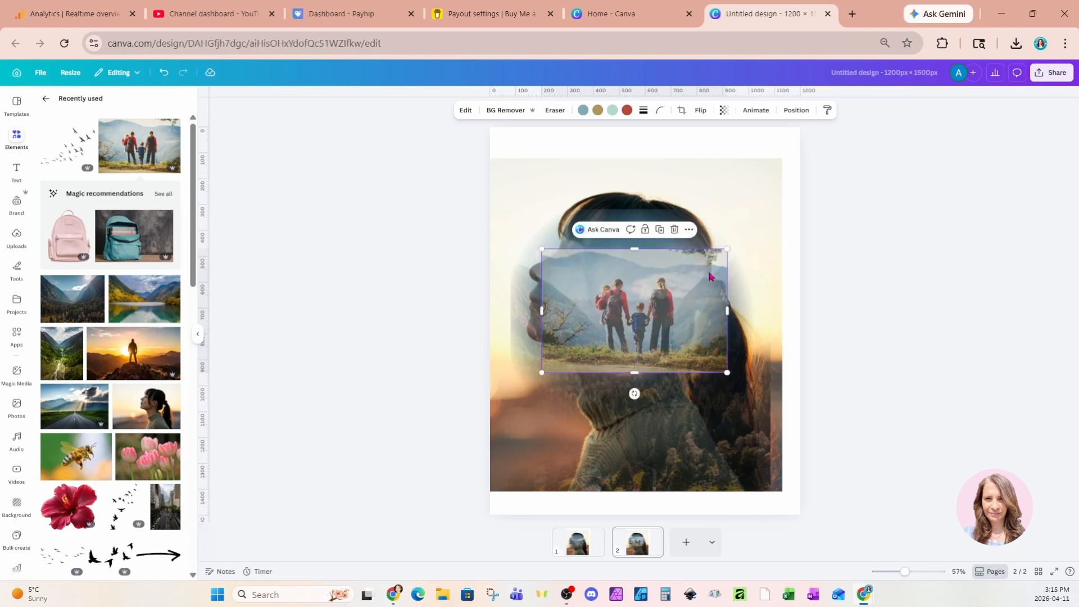
{"action": "left_click_drag", "start_coordinate": [726, 250], "coordinate": [672, 288]}
{"action": "left_click_drag", "start_coordinate": [642, 357], "coordinate": [663, 352]}
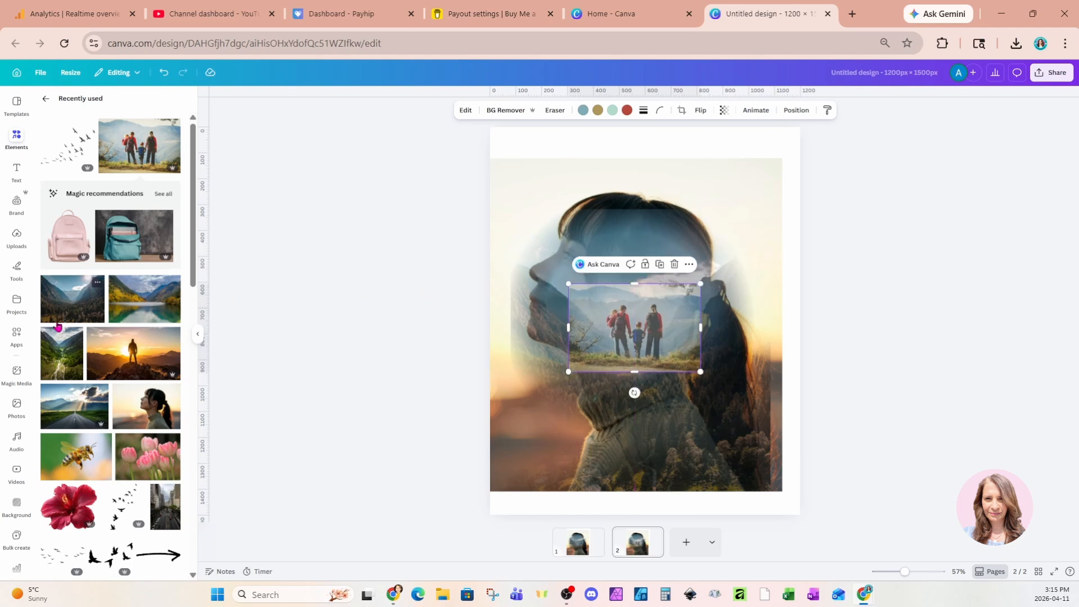
- Apply a radial fade to the hiking family photo, tightening and centring its circle around the figures
{"action": "left_click", "coordinate": [15, 348]}
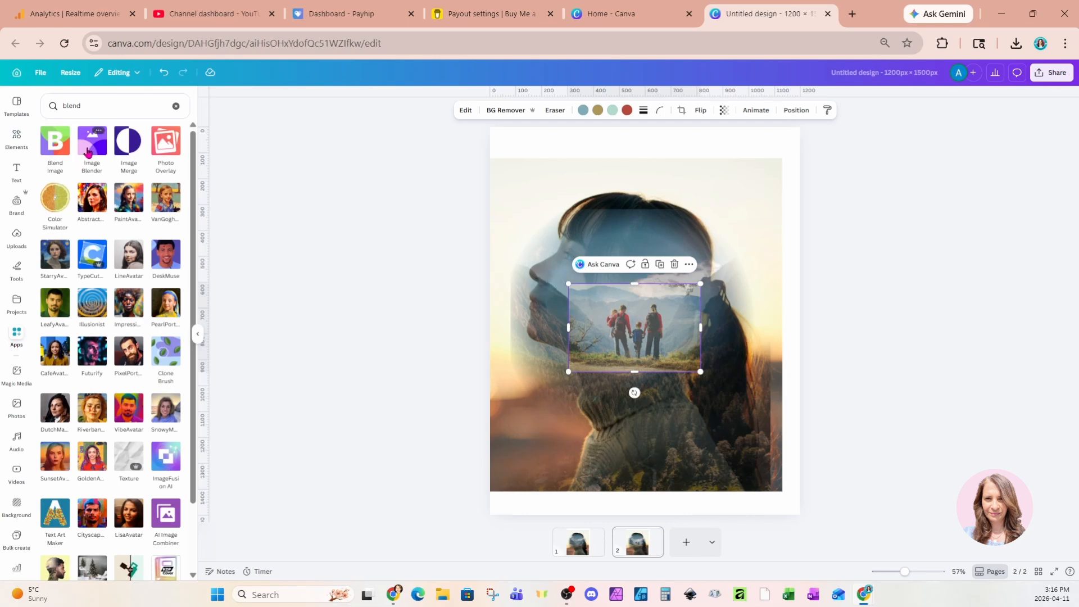
{"action": "left_click", "coordinate": [88, 152]}
{"action": "left_click", "coordinate": [86, 183]}
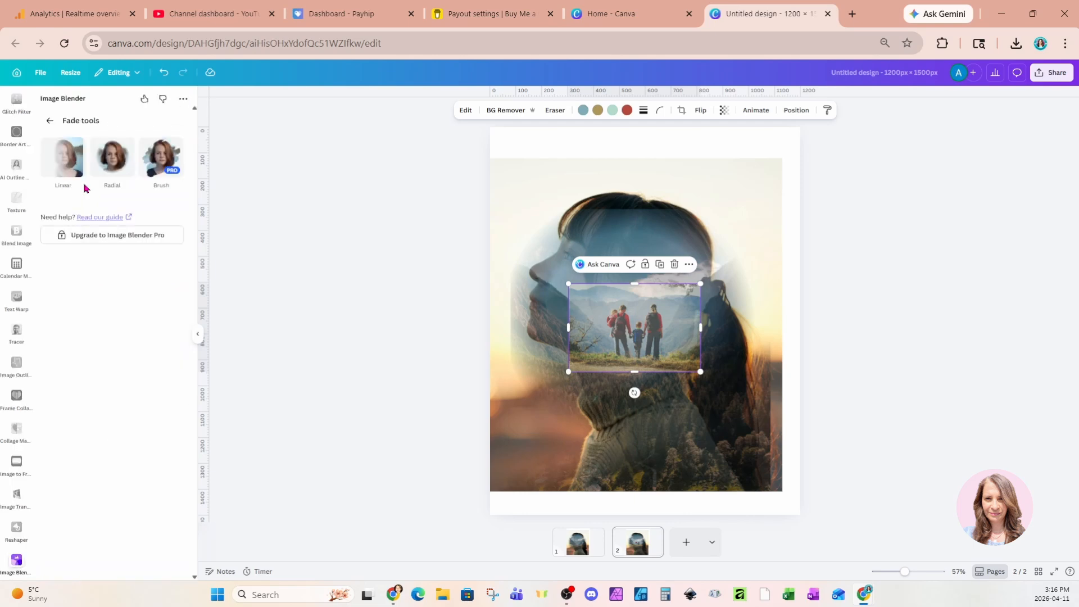
{"action": "left_click", "coordinate": [116, 176]}
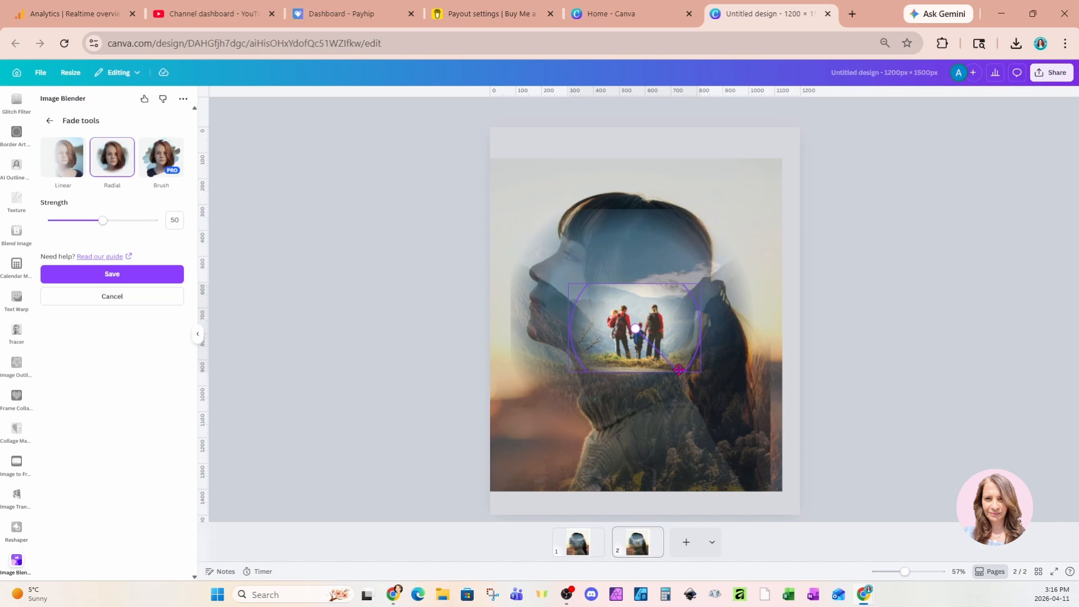
{"action": "left_click_drag", "start_coordinate": [678, 369], "coordinate": [683, 367]}
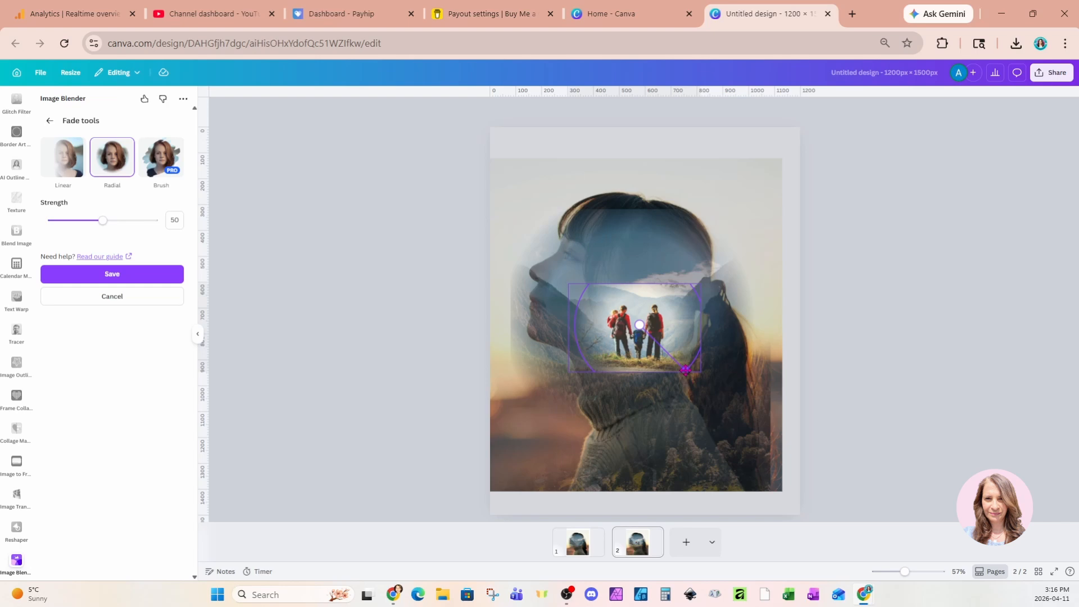
{"action": "left_click_drag", "start_coordinate": [684, 369], "coordinate": [663, 342]}
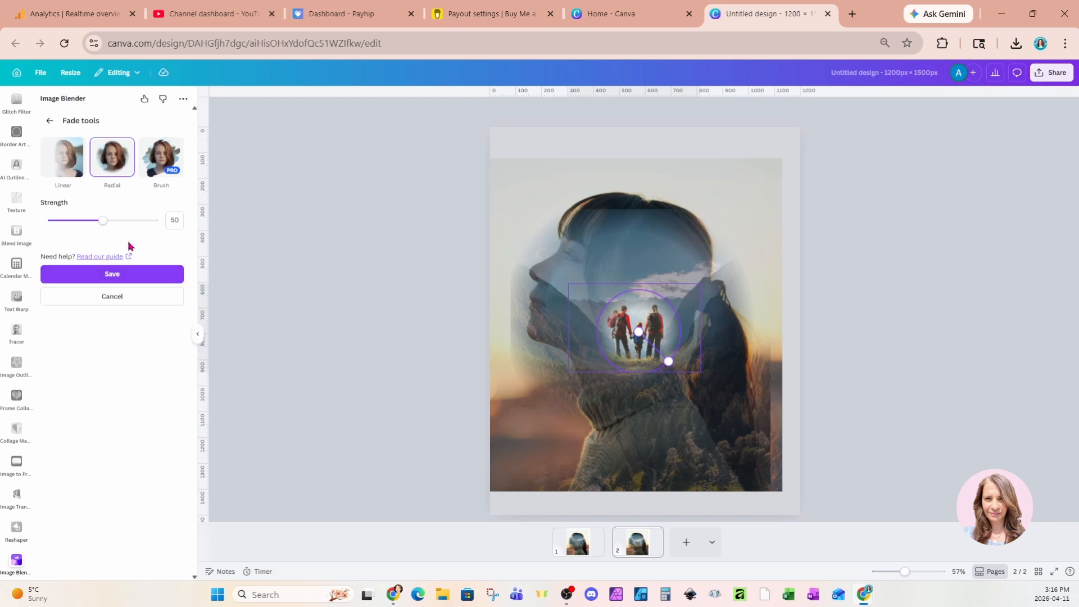
- Lower the radial fade strength slightly, save the faded family photo, and deselect it
{"action": "mouse_move", "coordinate": [103, 221]}
{"action": "left_mouse_down"}
{"action": "mouse_move", "coordinate": [111, 225]}
{"action": "mouse_move", "coordinate": [98, 224]}
{"action": "left_mouse_up"}
{"action": "left_click", "coordinate": [150, 275]}
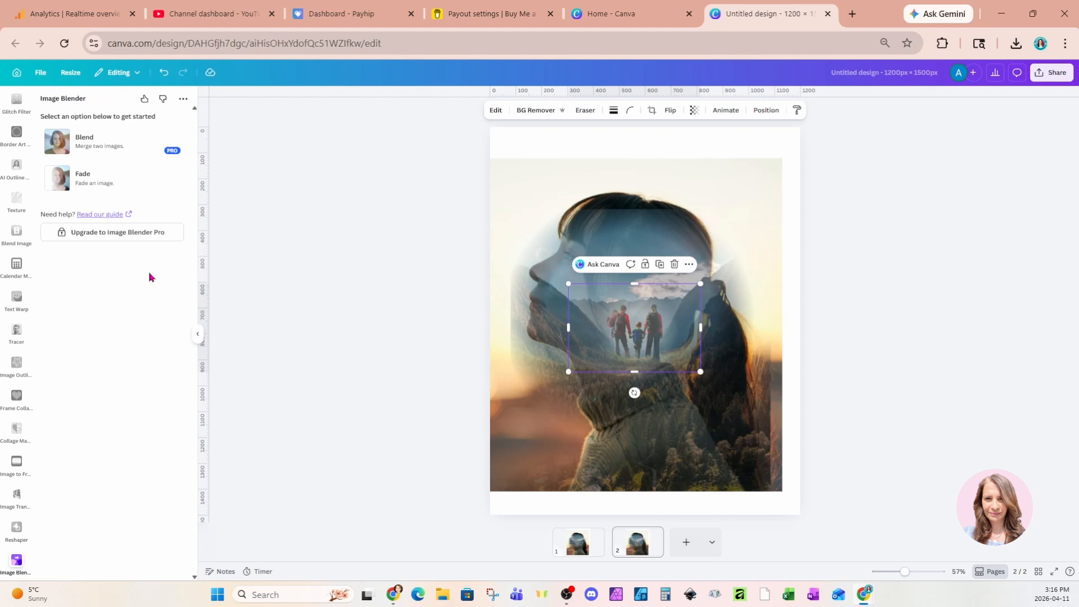
{"action": "left_click", "coordinate": [762, 142]}
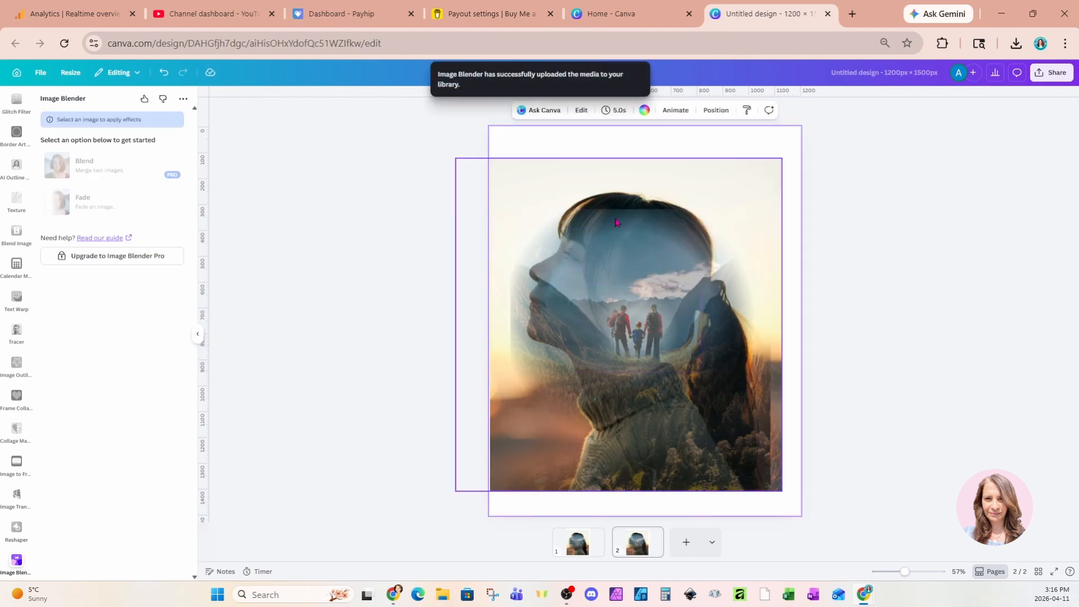
- Select all the layered photos on page 2, enlarge them together to fill the page, and shift them slightly right
{"action": "left_click_drag", "start_coordinate": [411, 159], "coordinate": [867, 522]}
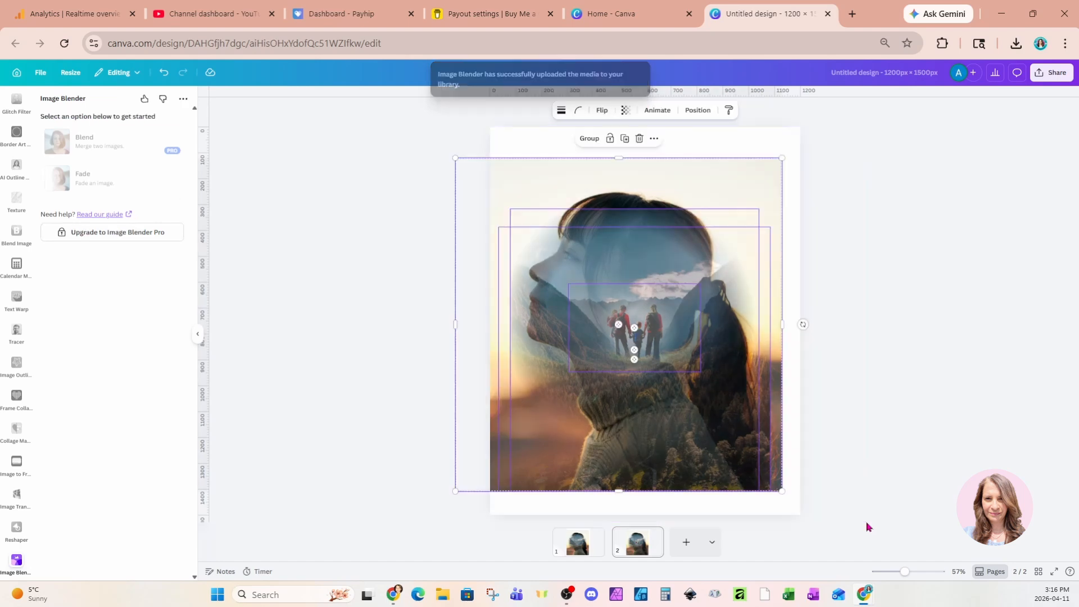
{"action": "left_click_drag", "start_coordinate": [783, 491], "coordinate": [806, 514]}
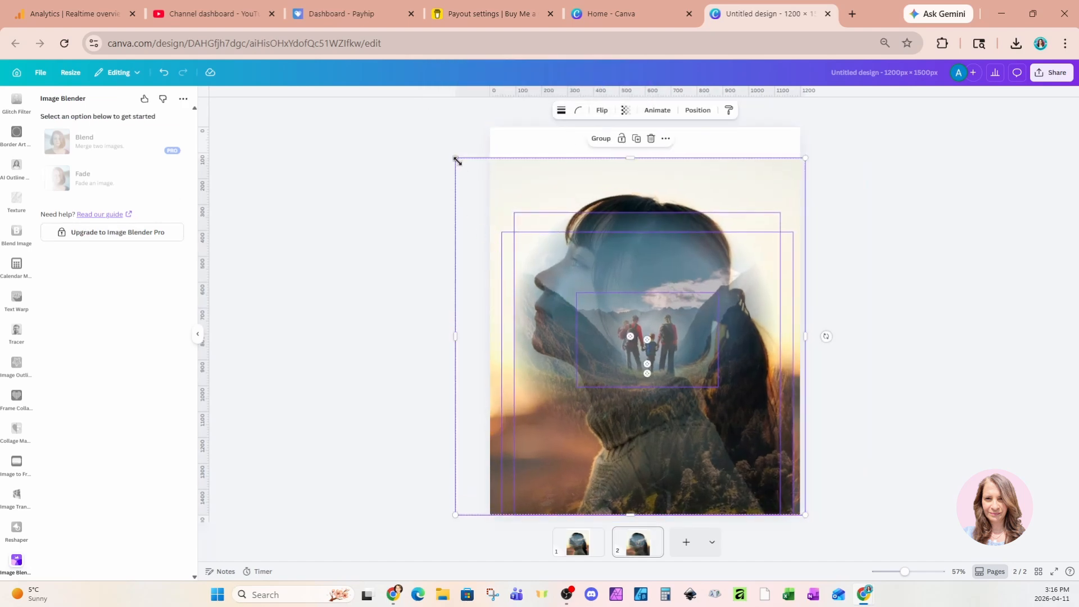
{"action": "left_click_drag", "start_coordinate": [453, 157], "coordinate": [425, 127]}
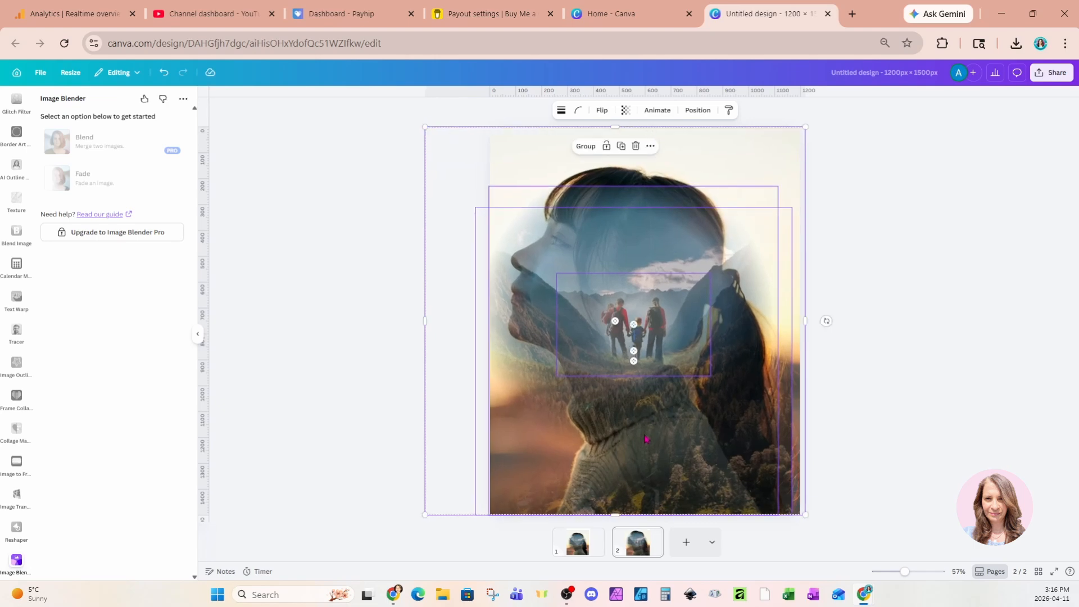
{"action": "left_click_drag", "start_coordinate": [645, 439], "coordinate": [650, 439]}
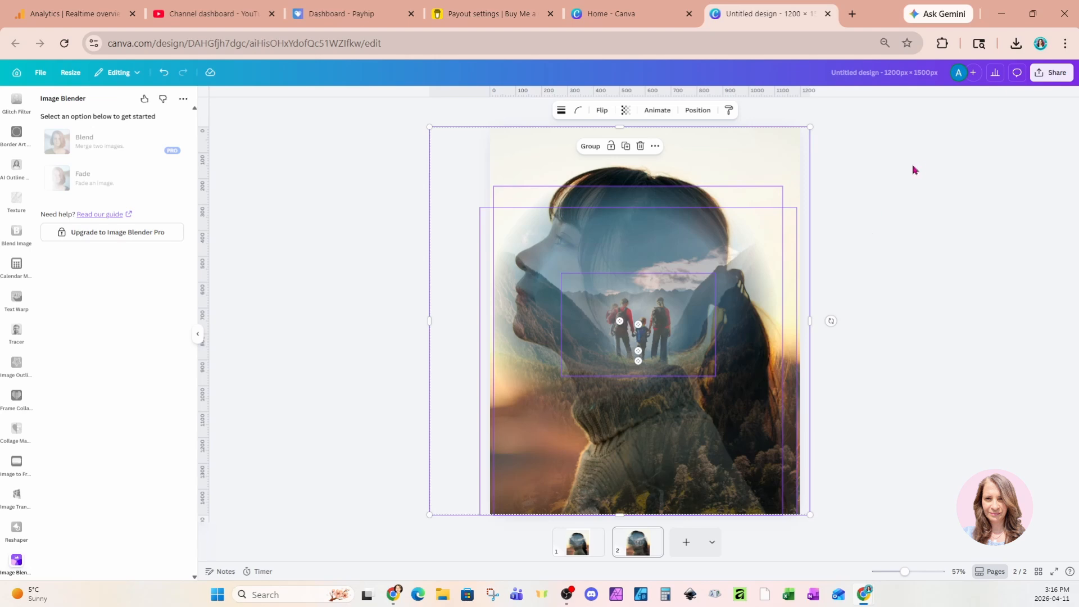
- Download only the current page, page 2, as a PNG
{"action": "left_click", "coordinate": [1053, 76]}
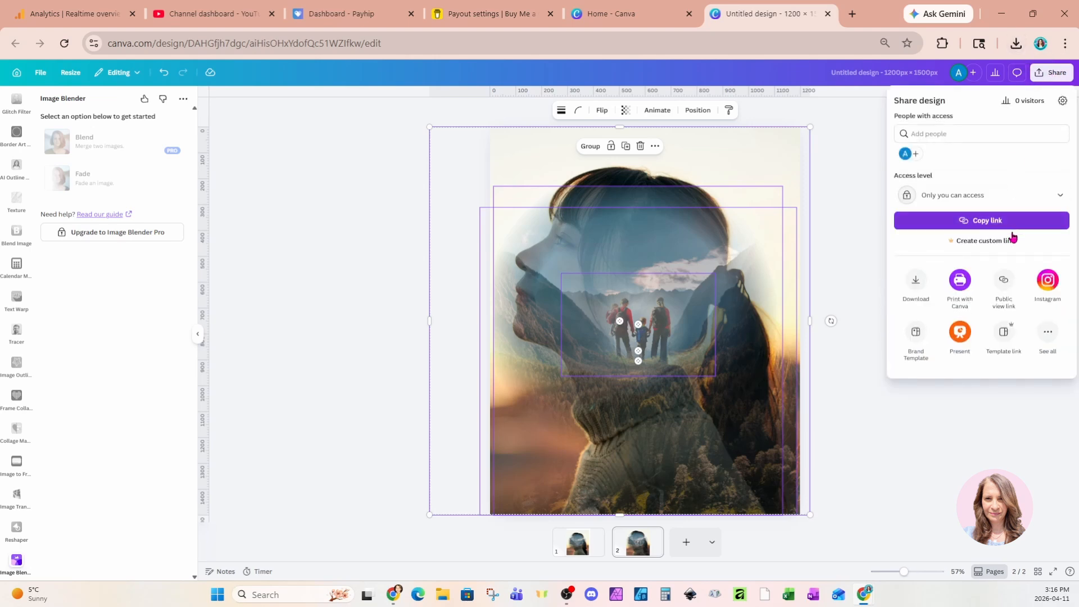
{"action": "left_click", "coordinate": [917, 281]}
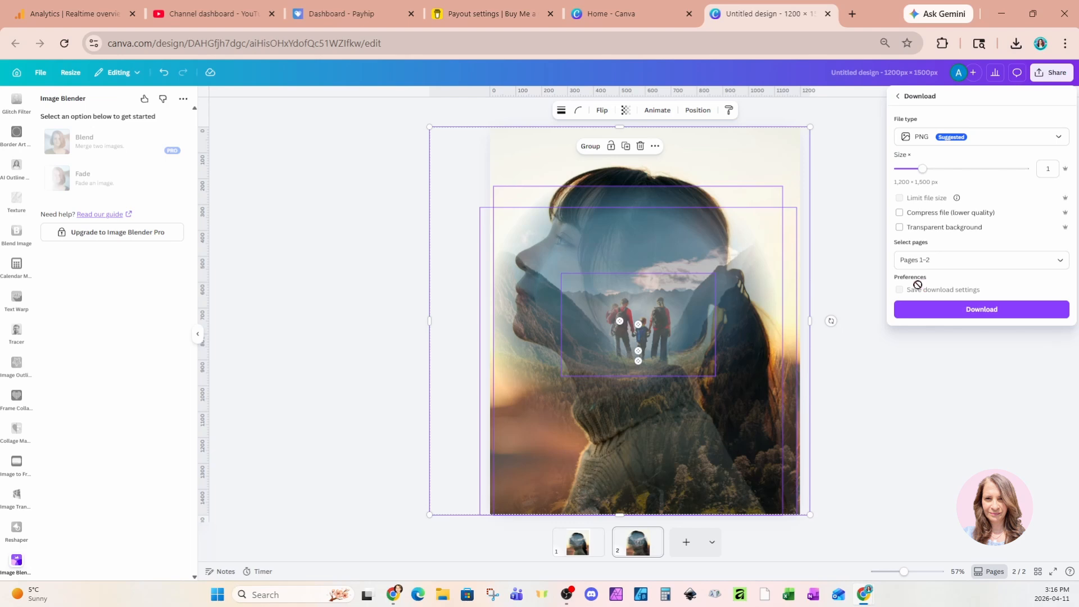
{"action": "left_click", "coordinate": [930, 260]}
{"action": "left_click", "coordinate": [939, 310]}
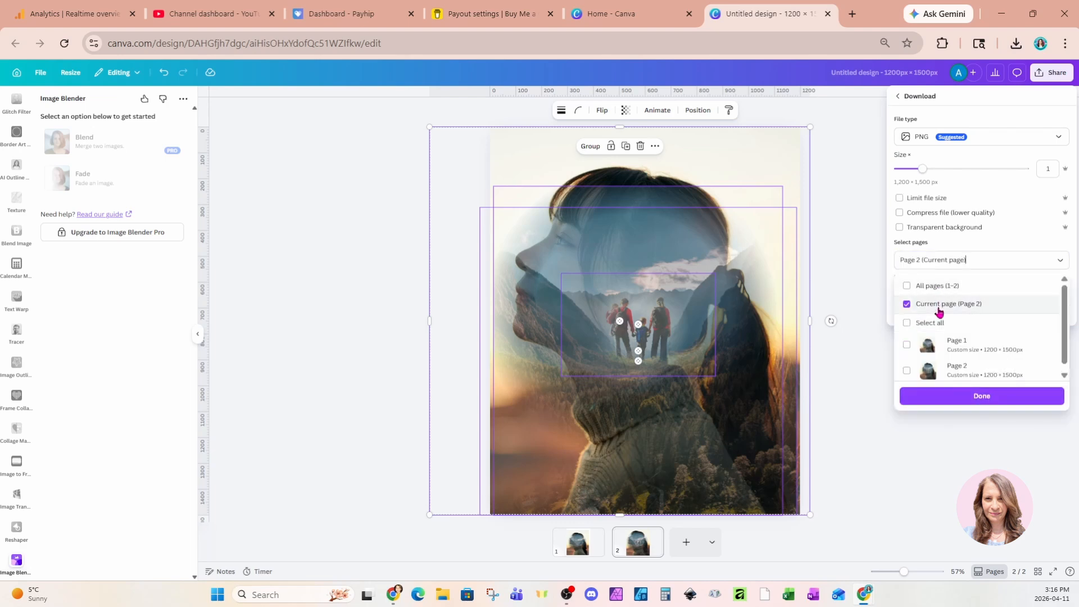
{"action": "left_click", "coordinate": [925, 400]}
{"action": "left_click", "coordinate": [906, 315]}
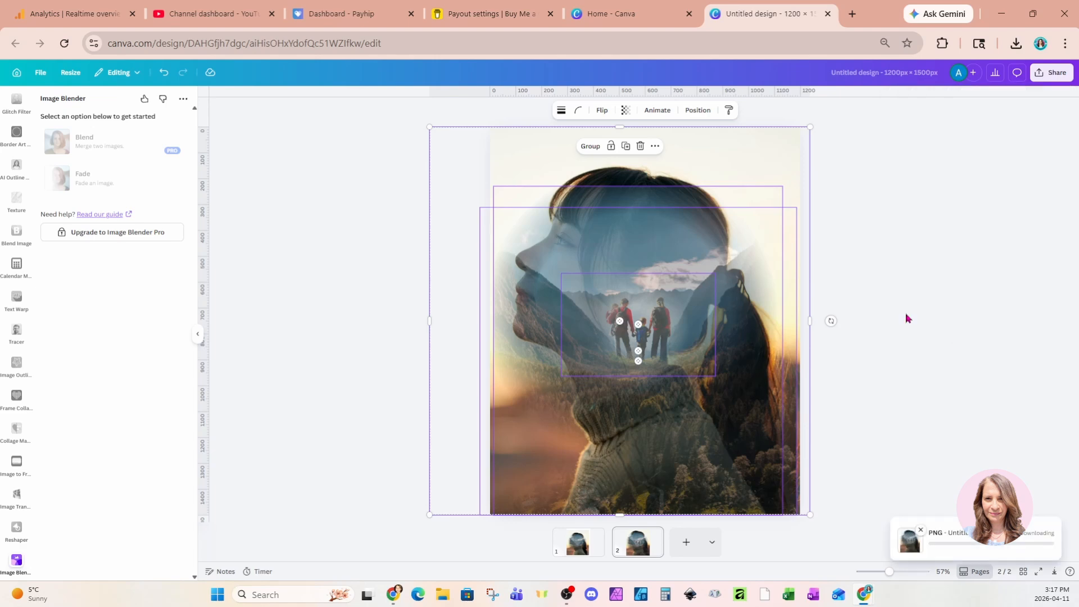
- Add a blank third page, place the downloaded Untitled design (12).png on it, and enlarge it to fill the page
{"action": "left_click", "coordinate": [685, 543]}
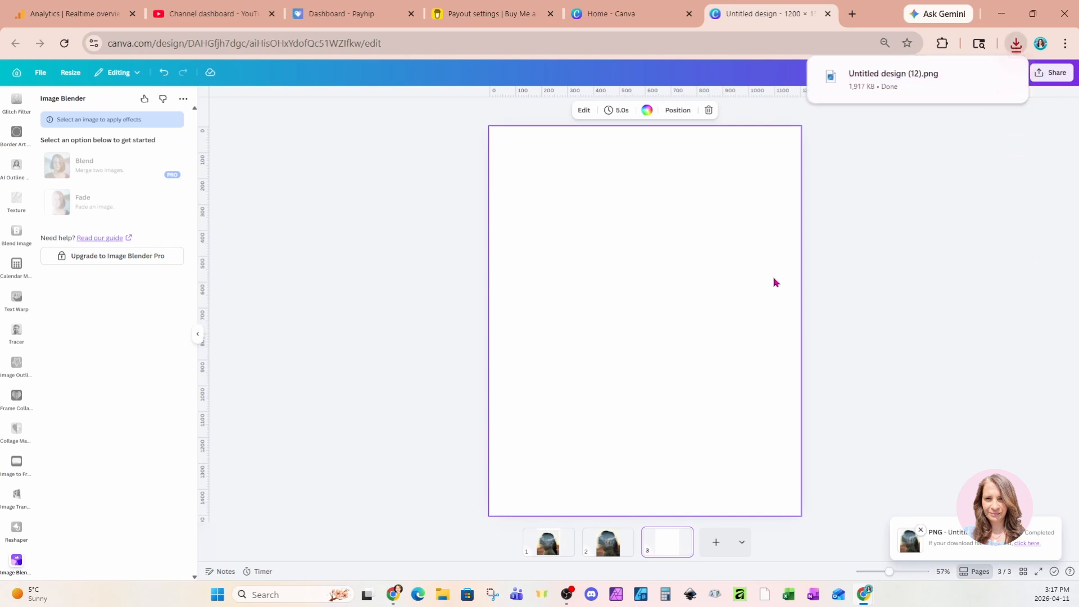
{"action": "left_click_drag", "start_coordinate": [832, 98], "coordinate": [655, 296]}
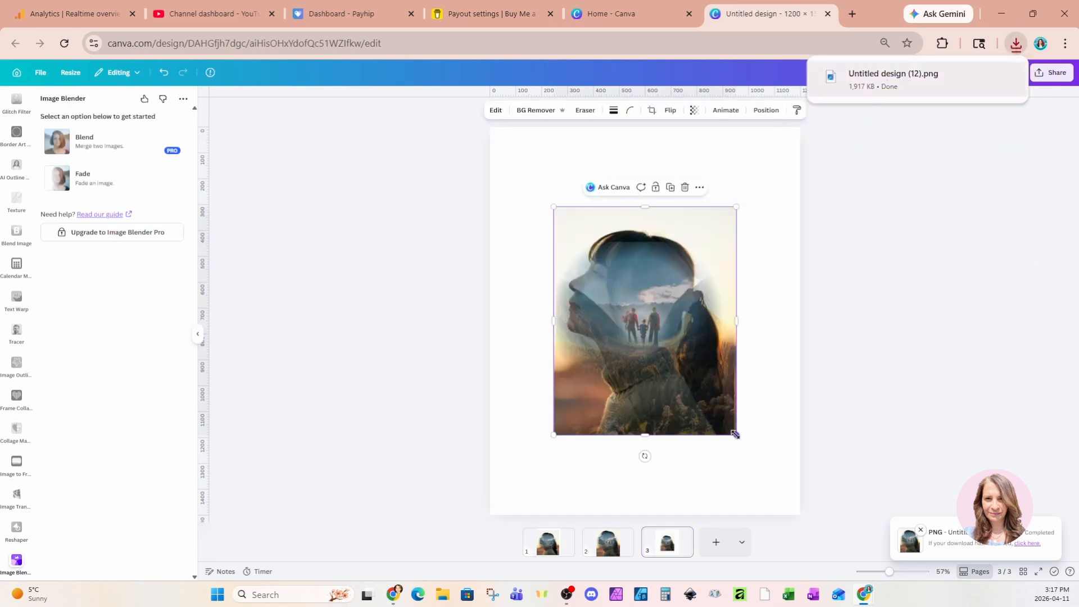
{"action": "left_click_drag", "start_coordinate": [735, 435], "coordinate": [787, 516]}
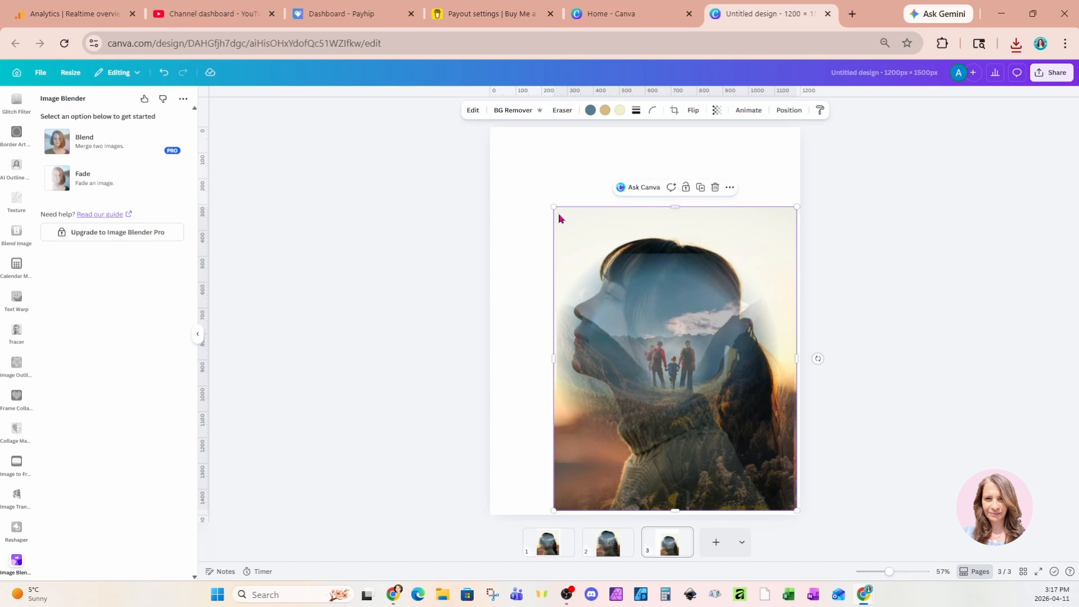
{"action": "left_click_drag", "start_coordinate": [553, 206], "coordinate": [488, 129]}
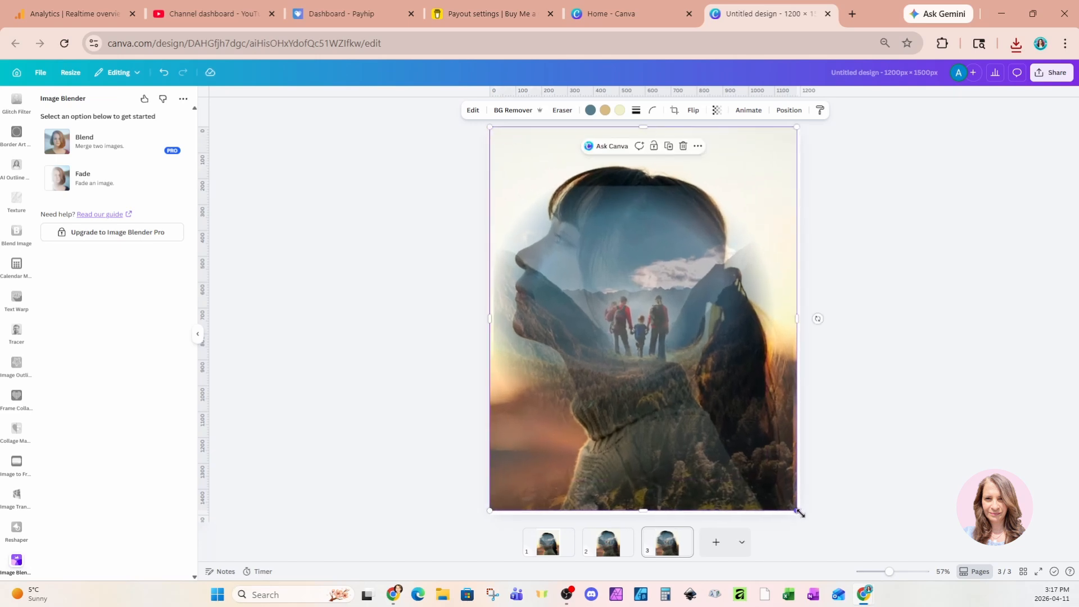
{"action": "left_click_drag", "start_coordinate": [798, 512], "coordinate": [801, 515]}
{"action": "left_click", "coordinate": [847, 424]}
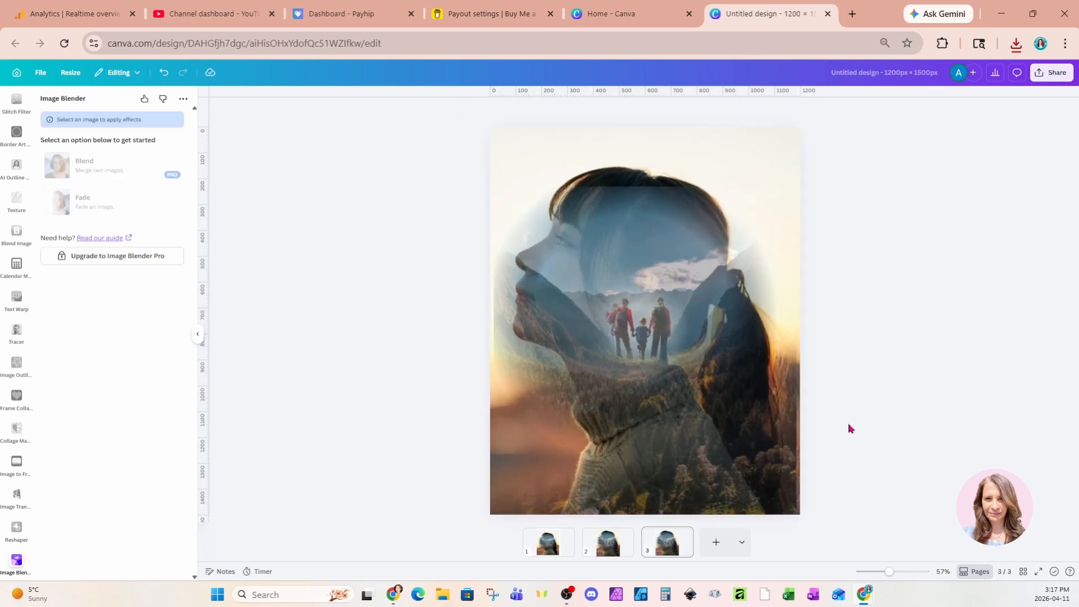
- Duplicate page 1 and delete the faded mountain photo from the copy, keeping only the woman's portrait
{"action": "left_click", "coordinate": [551, 553]}
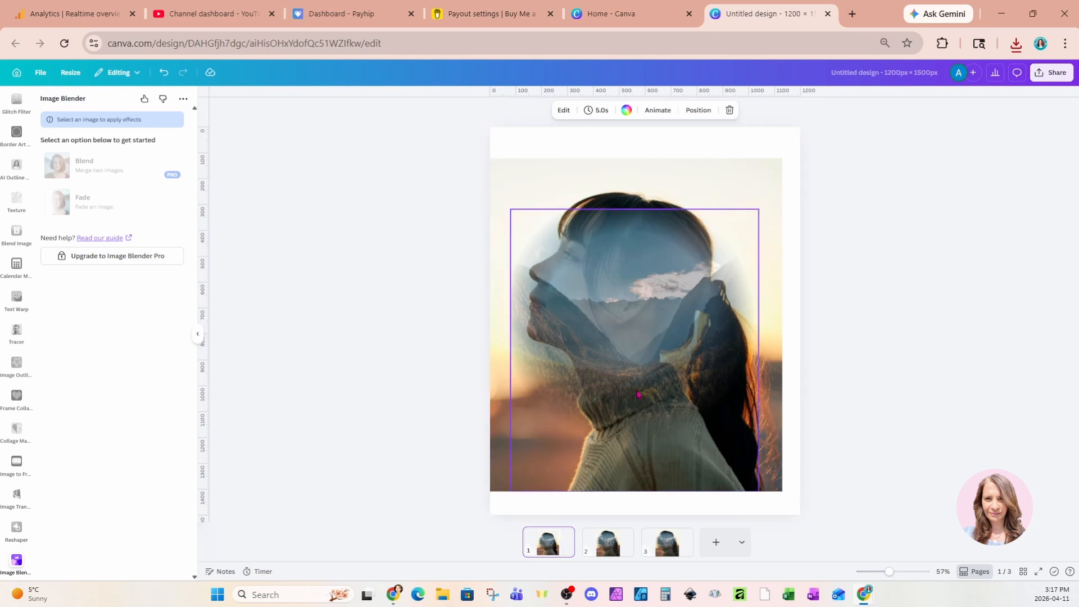
{"action": "left_click", "coordinate": [739, 216]}
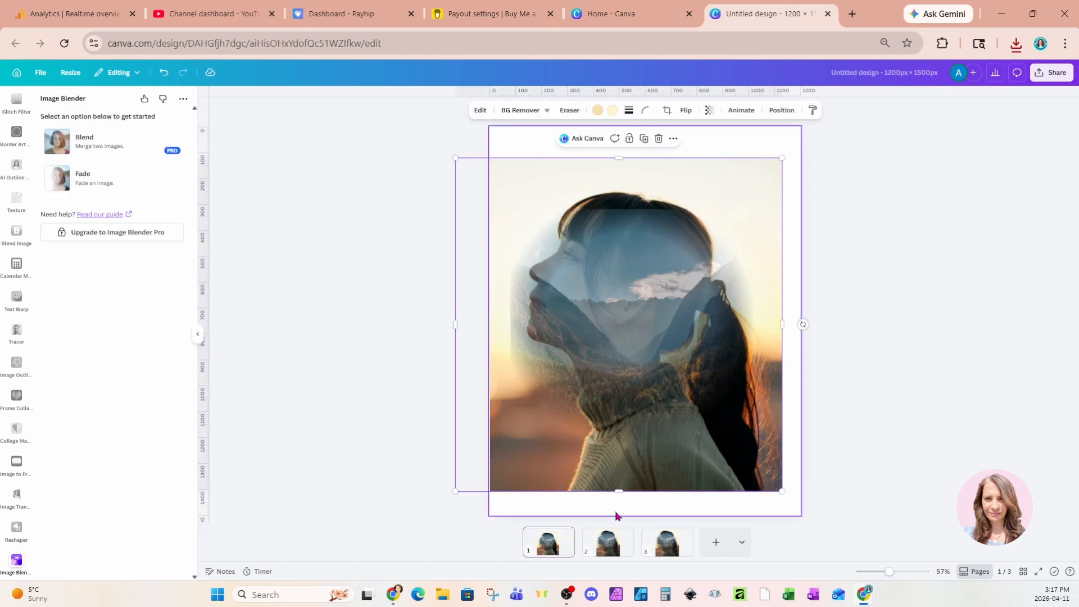
{"action": "left_click", "coordinate": [574, 549]}
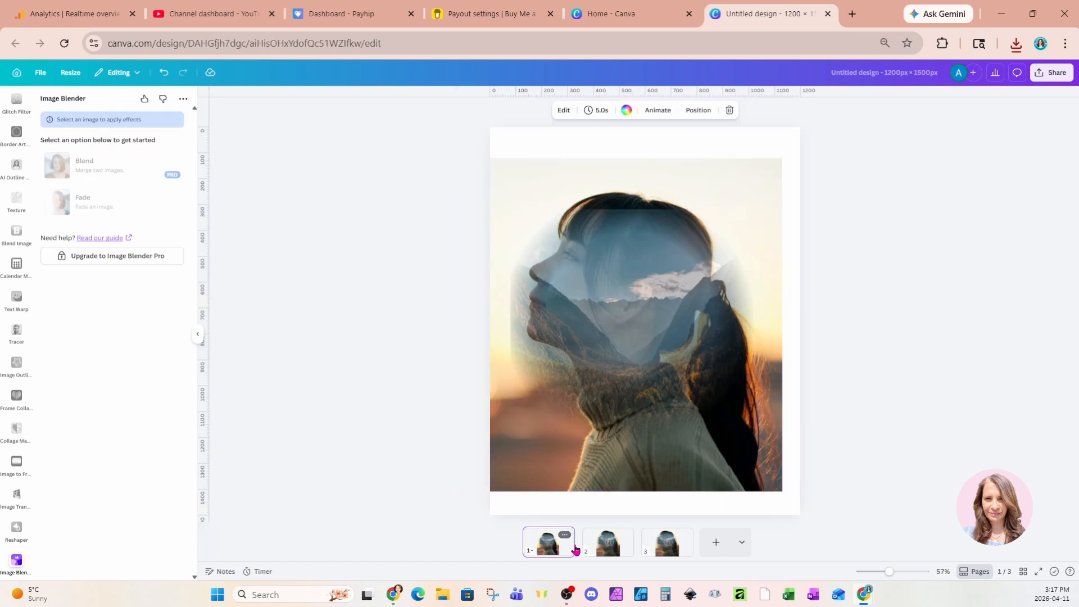
{"action": "key", "text": "ctrl+d"}
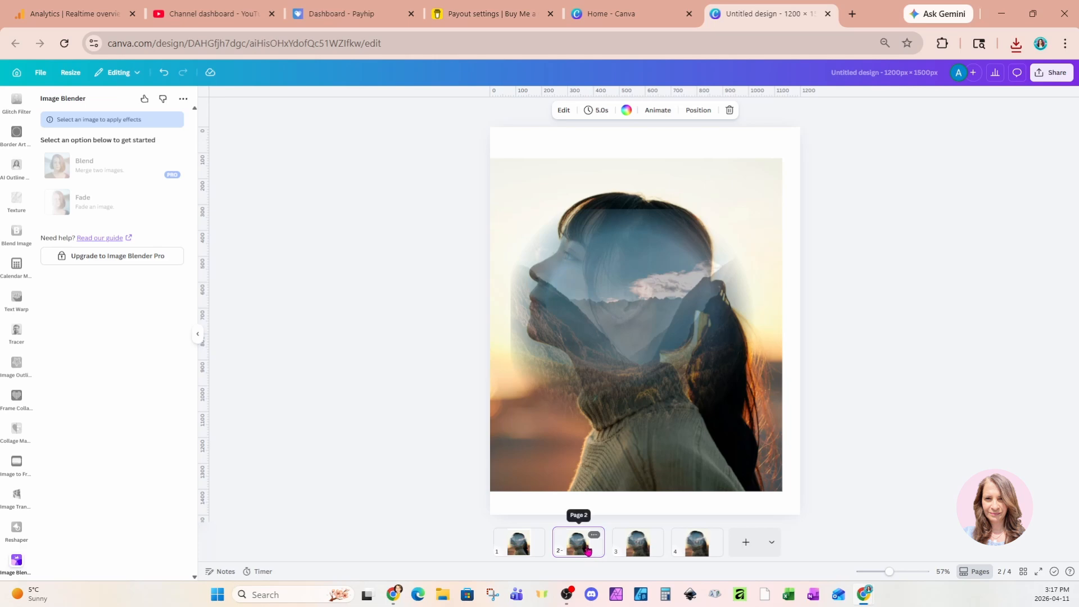
{"action": "left_click", "coordinate": [633, 389]}
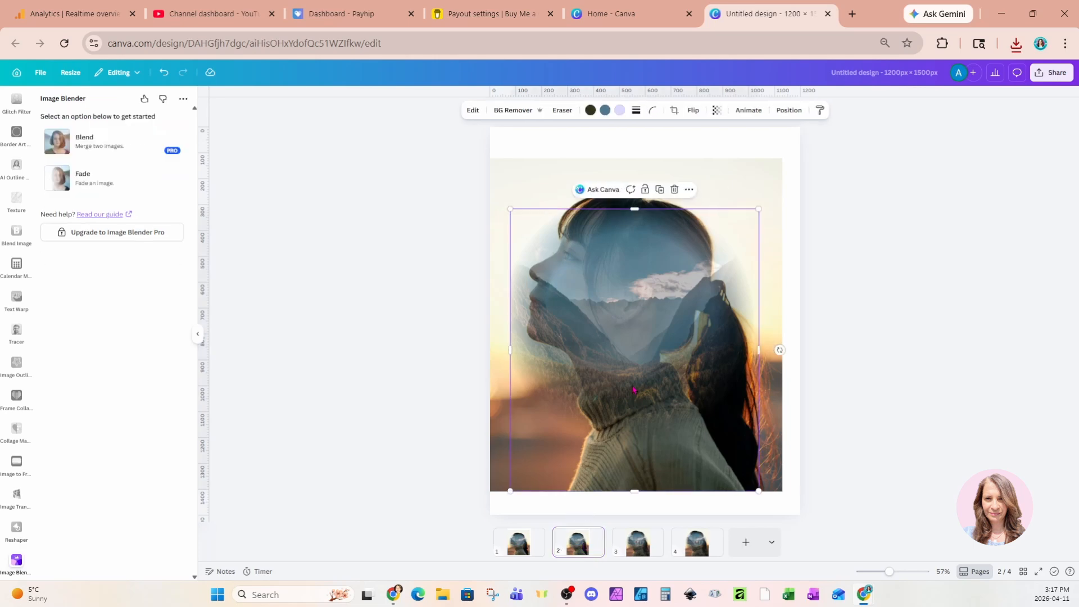
{"action": "key", "text": "Delete"}
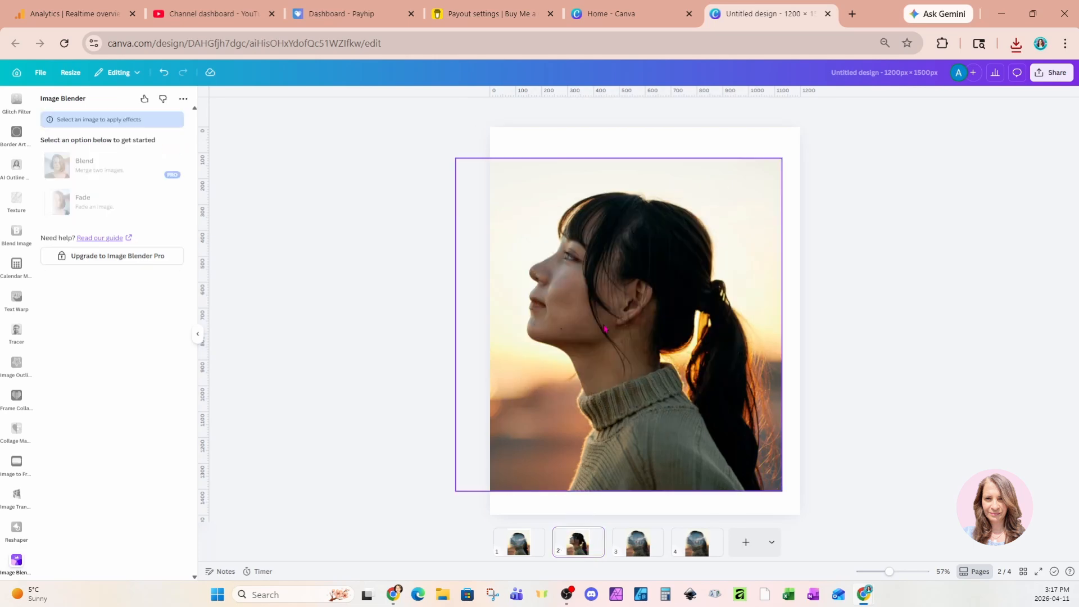
- Remove the portrait's background and erase the stray strands behind the ponytail with a Pixel Eraser size of 58
{"action": "left_click", "coordinate": [531, 198]}
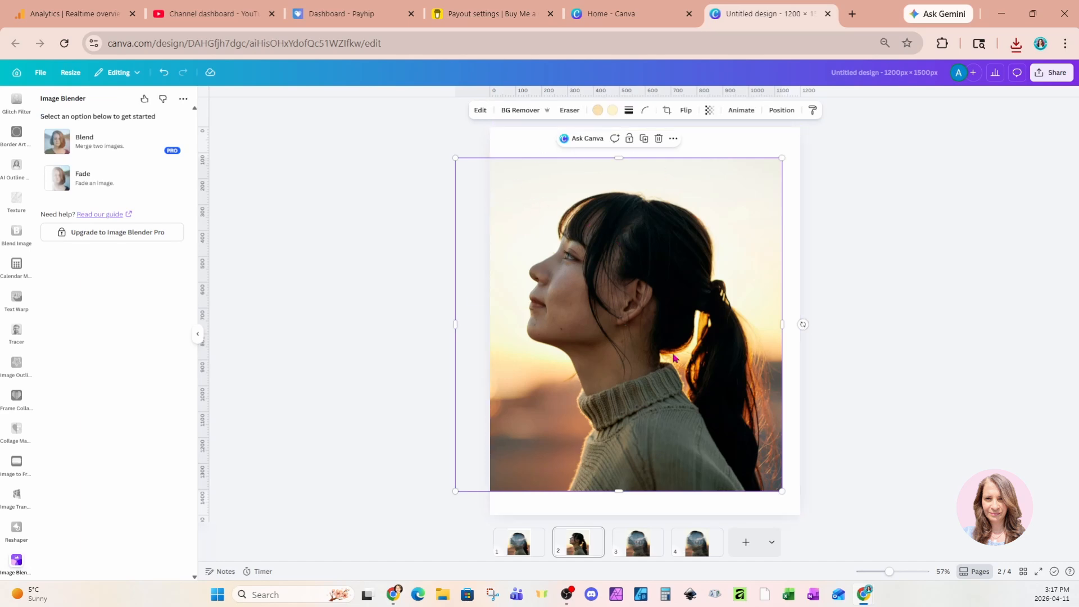
{"action": "left_click", "coordinate": [513, 111]}
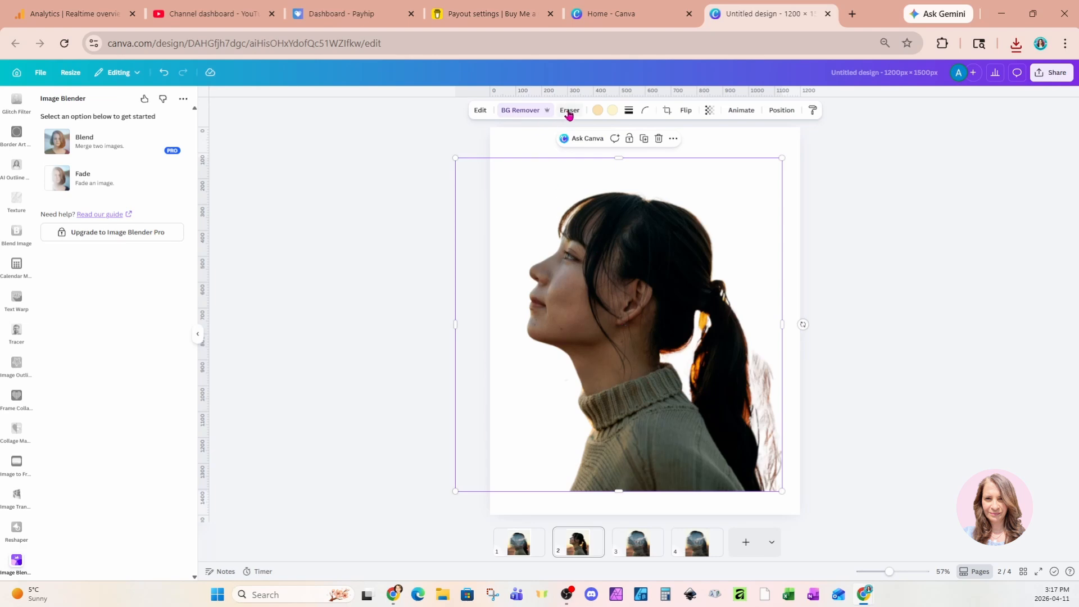
{"action": "left_click", "coordinate": [526, 113]}
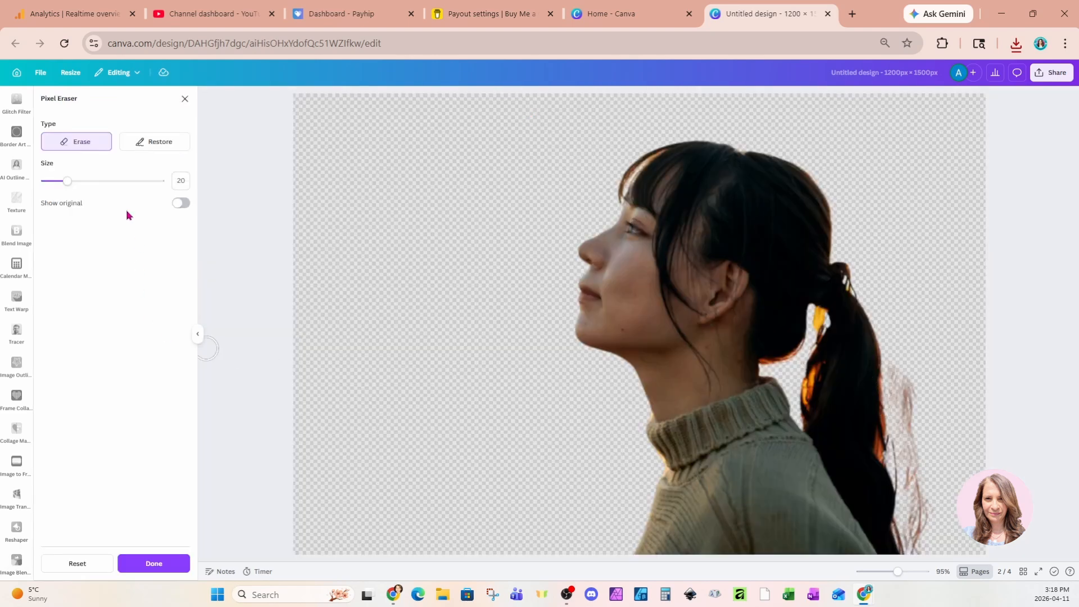
{"action": "left_click_drag", "start_coordinate": [67, 181], "coordinate": [111, 180]}
{"action": "mouse_move", "coordinate": [908, 363]}
{"action": "left_mouse_down"}
{"action": "mouse_move", "coordinate": [927, 380]}
{"action": "mouse_move", "coordinate": [928, 525]}
{"action": "mouse_move", "coordinate": [936, 474]}
{"action": "mouse_move", "coordinate": [918, 456]}
{"action": "mouse_move", "coordinate": [922, 469]}
{"action": "mouse_move", "coordinate": [937, 464]}
{"action": "left_mouse_up"}
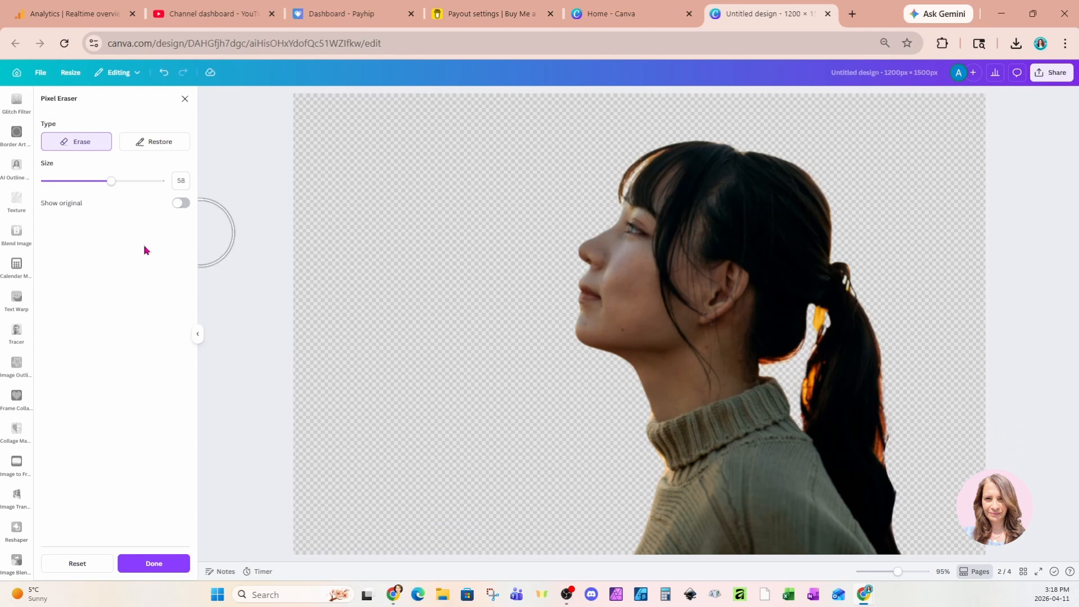
- Erase the leftover background in the gap beside the ponytail with eraser sizes 17 and 12, and apply the erasing
{"action": "mouse_move", "coordinate": [77, 180]}
{"action": "left_mouse_down"}
{"action": "mouse_move", "coordinate": [48, 181]}
{"action": "mouse_move", "coordinate": [64, 181]}
{"action": "left_mouse_up"}
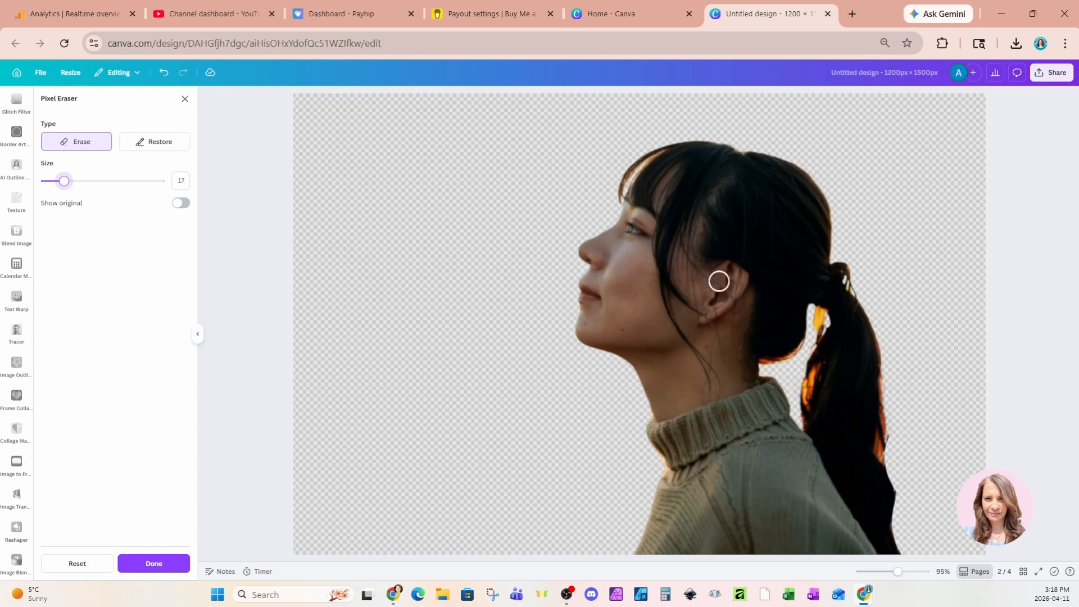
{"action": "left_click_drag", "start_coordinate": [817, 322], "coordinate": [818, 319]}
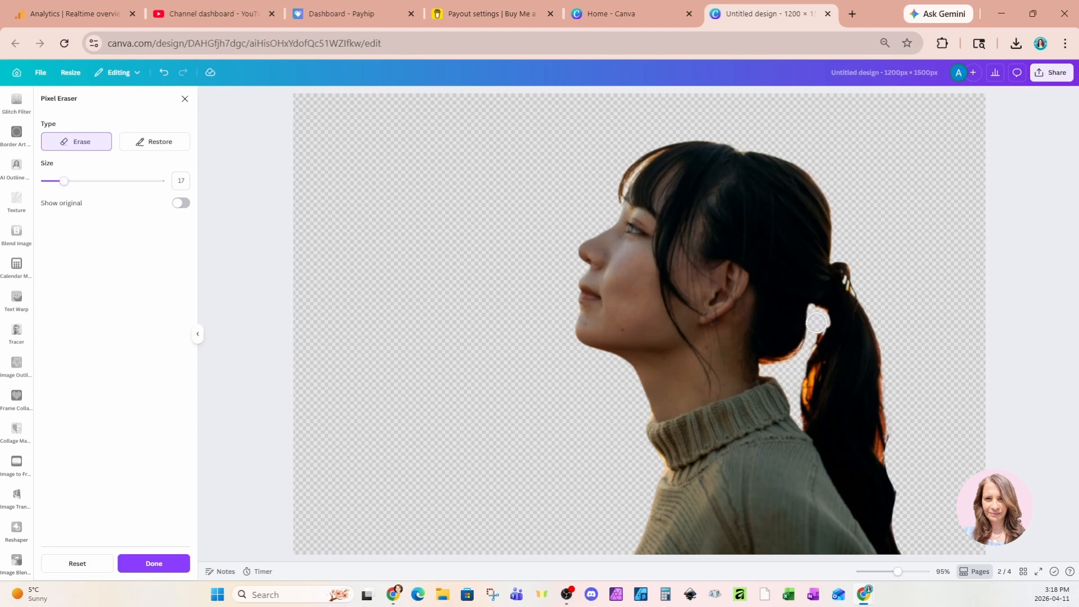
{"action": "left_click", "coordinate": [816, 322]}
{"action": "left_click_drag", "start_coordinate": [59, 187], "coordinate": [57, 187]}
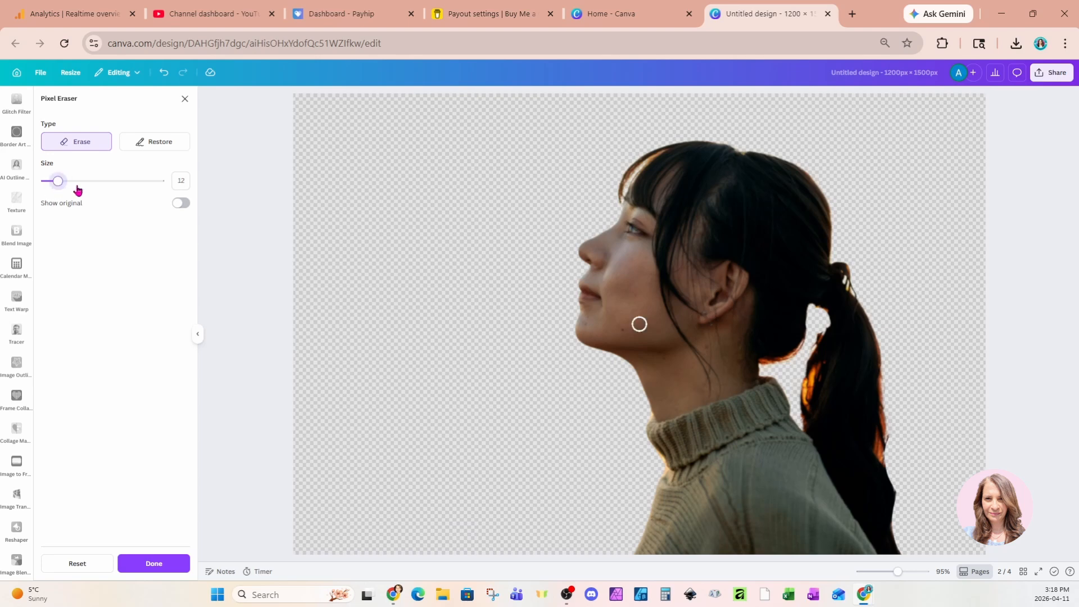
{"action": "left_click", "coordinate": [815, 333]}
{"action": "left_click", "coordinate": [140, 564]}
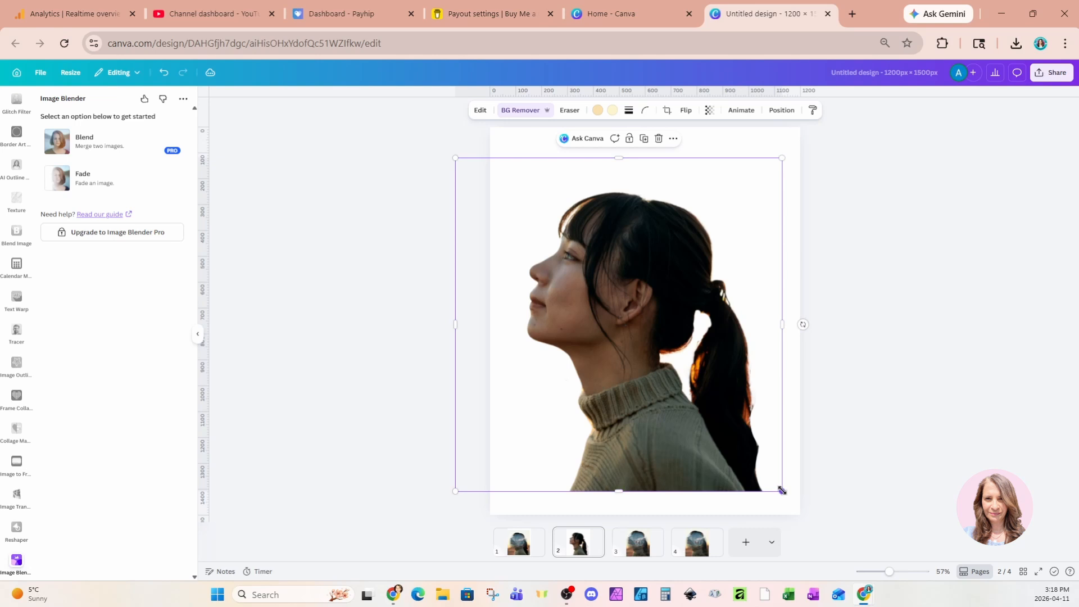
- Enlarge the portrait cutout down to the page's bottom edge and download only the current page, page 2, as a PNG with transparent background
{"action": "left_click_drag", "start_coordinate": [781, 490], "coordinate": [805, 514]}
{"action": "left_click", "coordinate": [728, 141]}
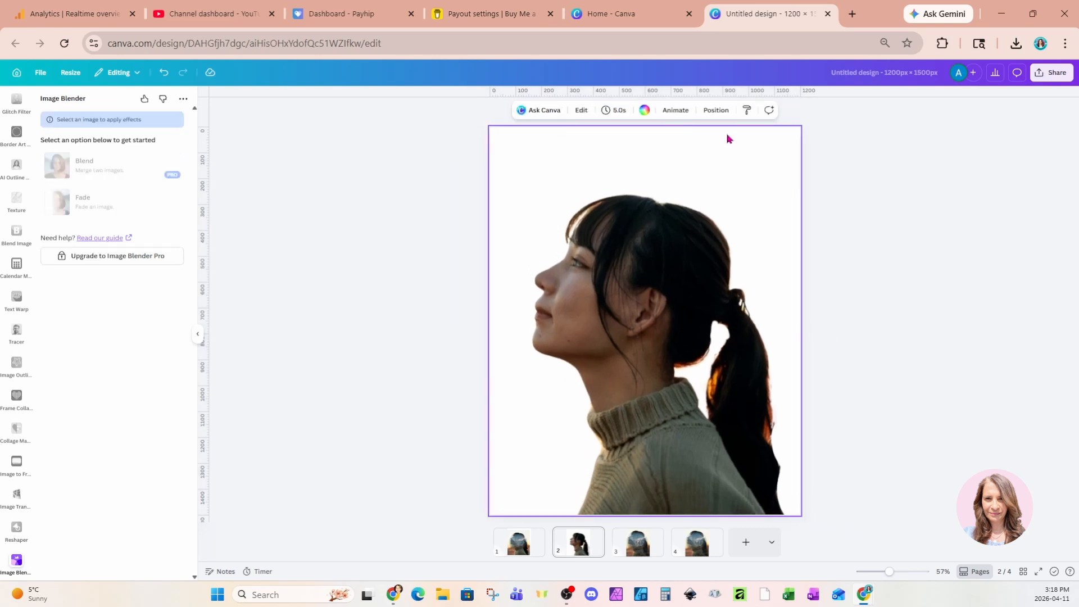
{"action": "left_click", "coordinate": [1050, 75]}
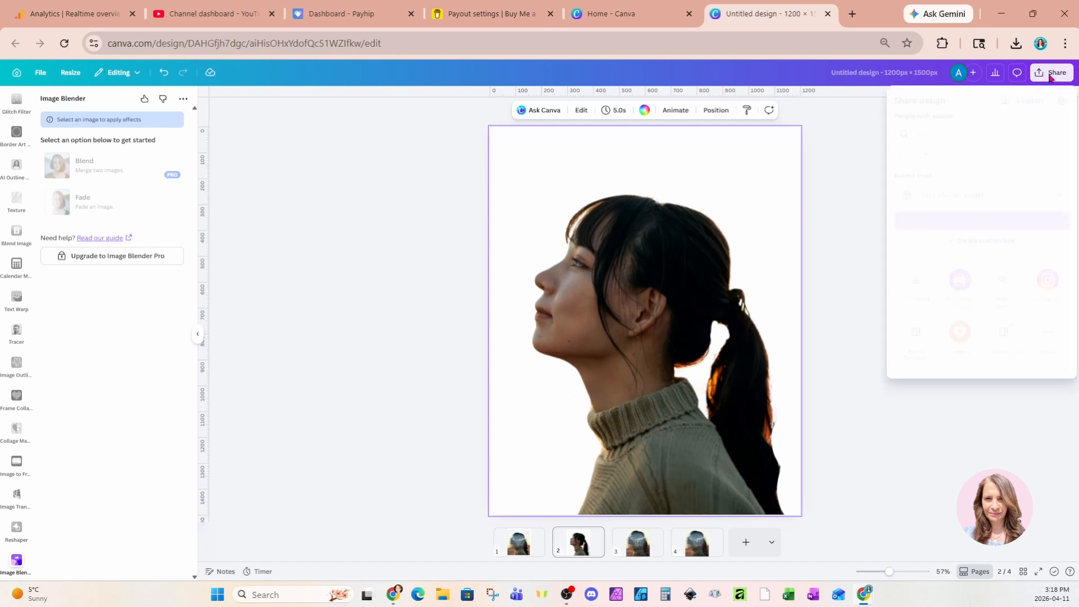
{"action": "left_click", "coordinate": [916, 280]}
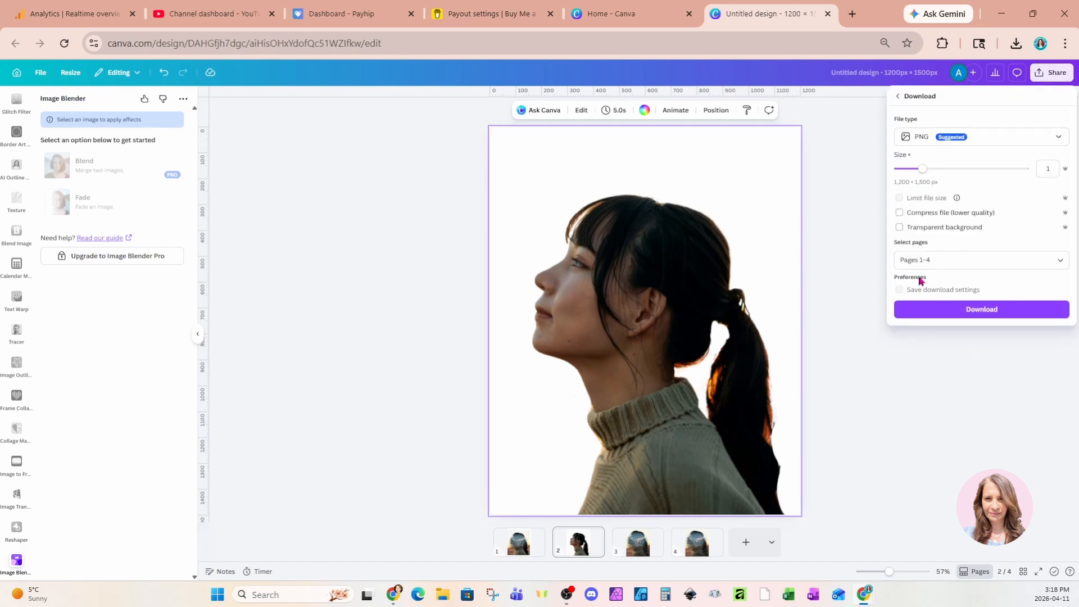
{"action": "left_click", "coordinate": [912, 260]}
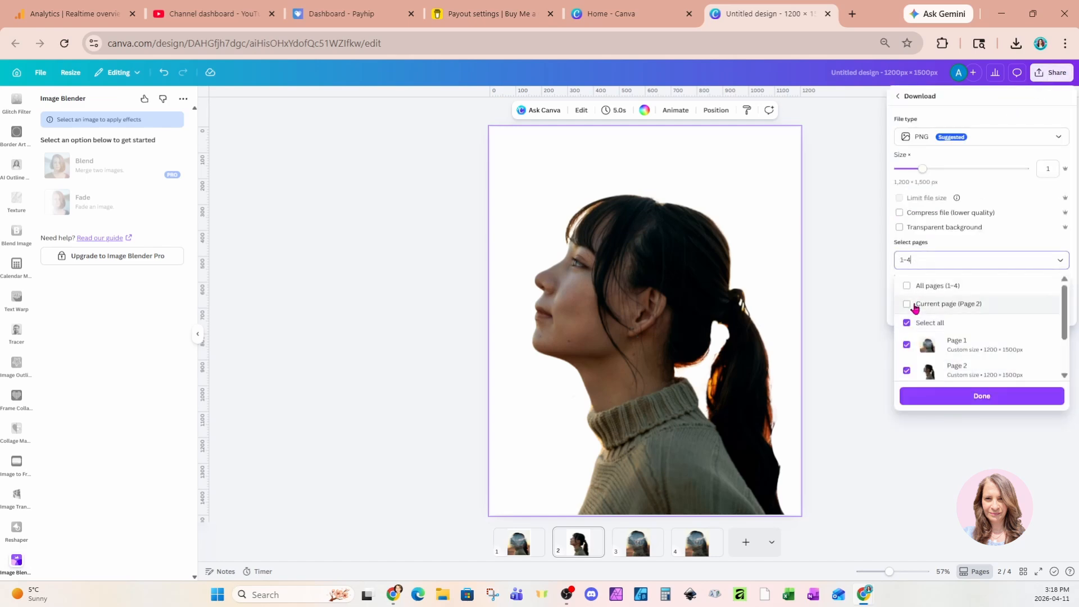
{"action": "left_click", "coordinate": [914, 306]}
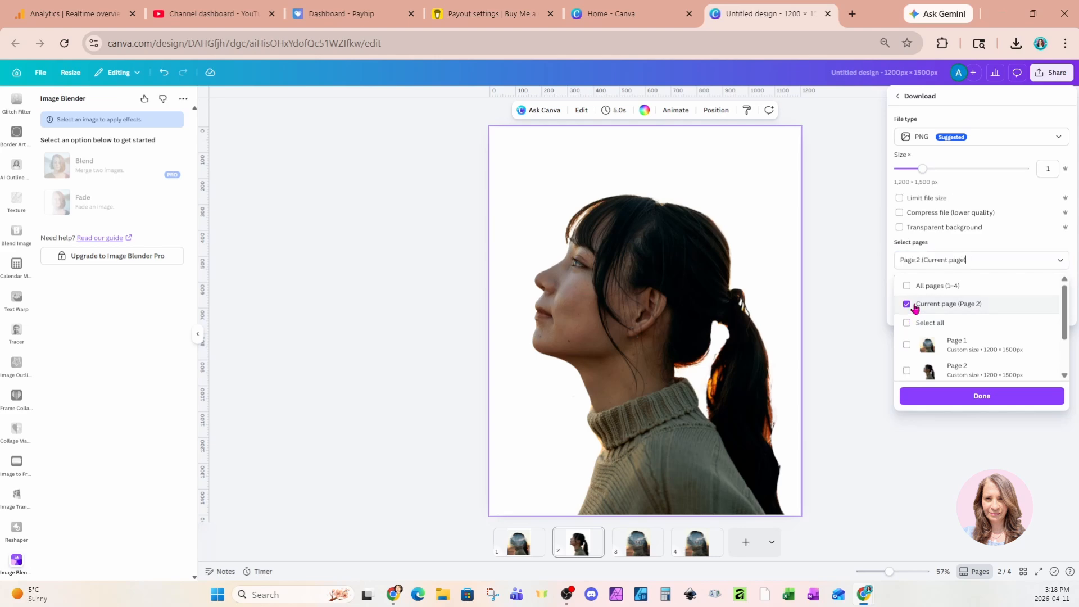
{"action": "left_click", "coordinate": [900, 229]}
{"action": "left_click", "coordinate": [899, 227]}
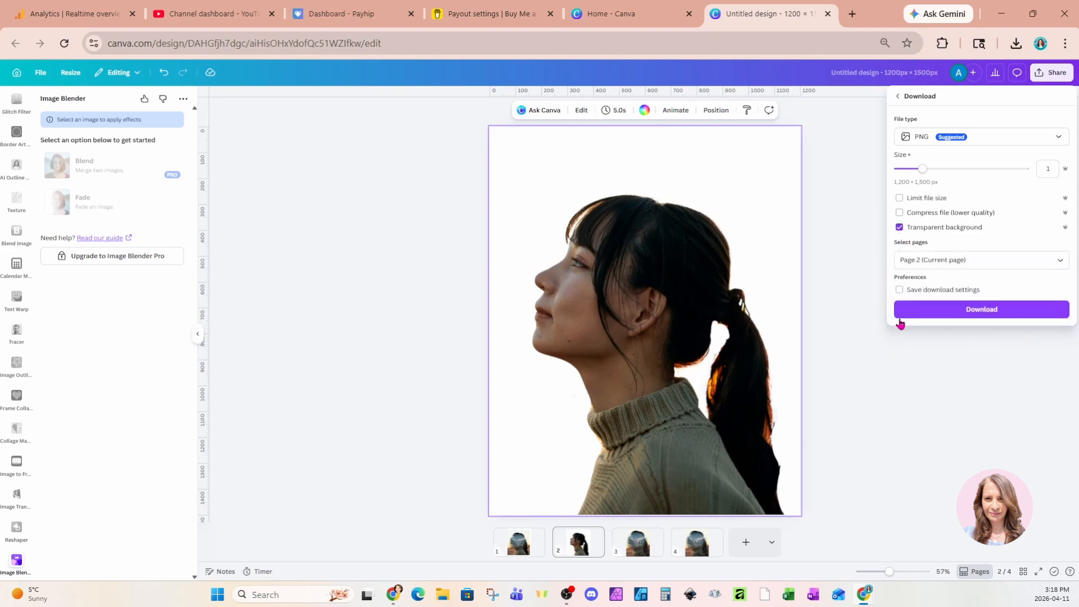
{"action": "left_click", "coordinate": [908, 309]}
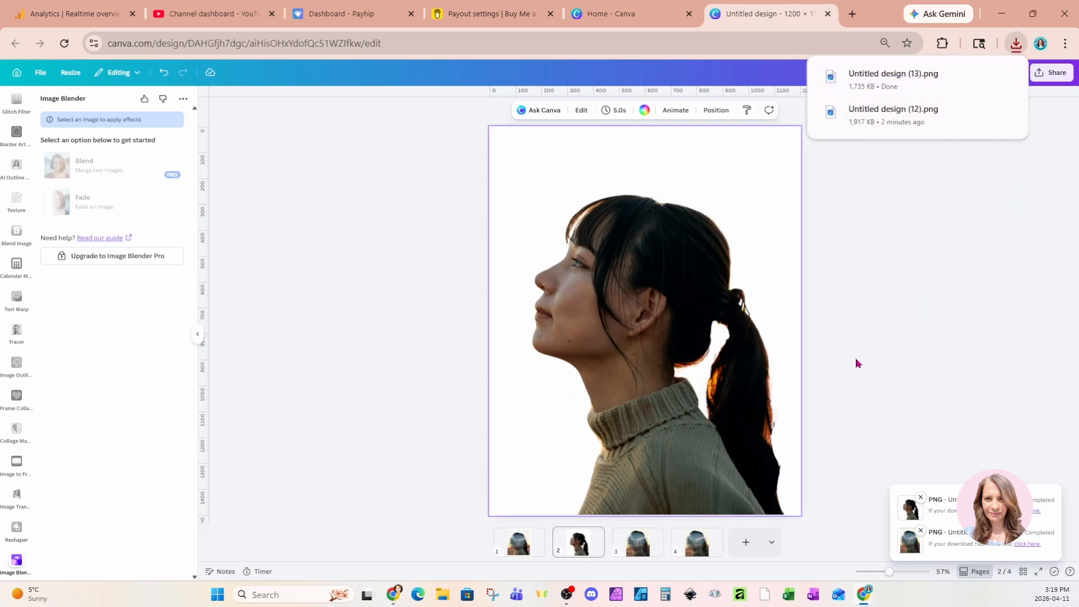
- Go to the blended image on page 4, search the apps for "clip", and open the Clipping Mask app
{"action": "left_click", "coordinate": [697, 540]}
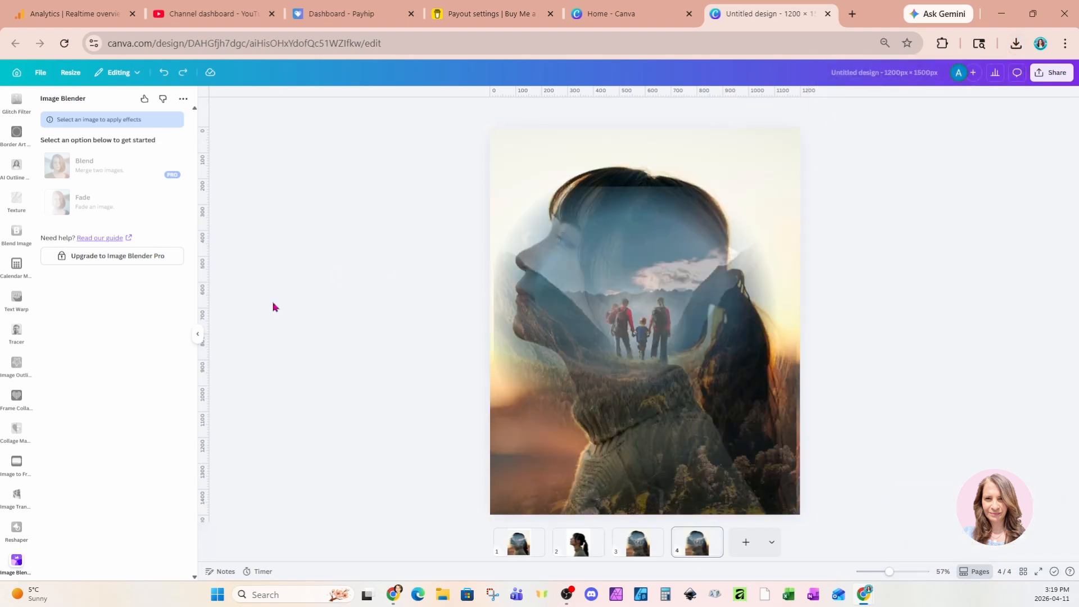
{"action": "scroll", "coordinate": [13, 261], "scroll_direction": "down", "scroll_amount": 10}
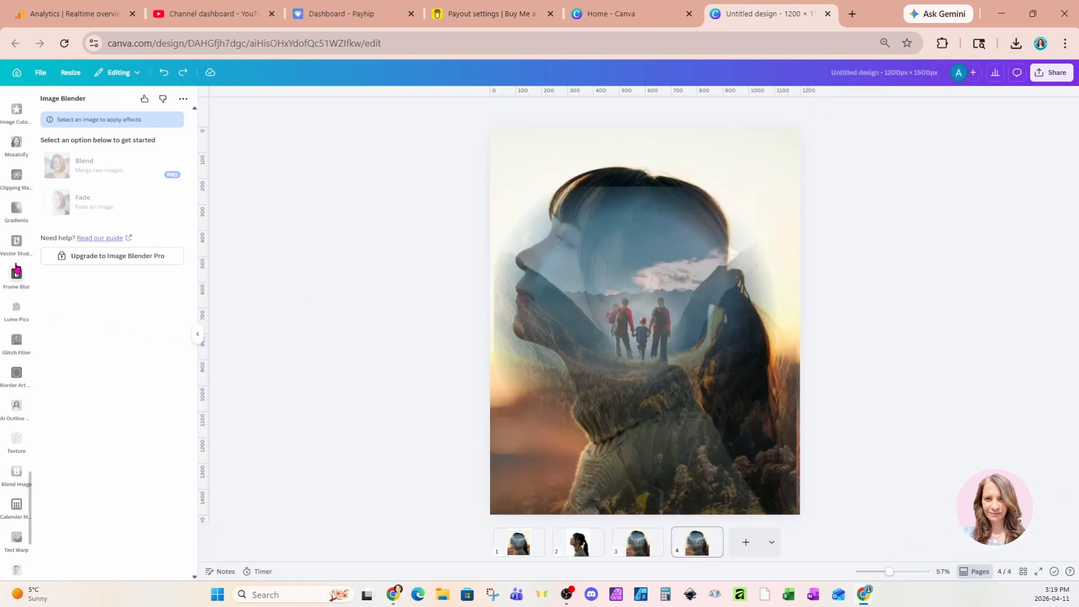
{"action": "scroll", "coordinate": [13, 261], "scroll_direction": "up", "scroll_amount": 15}
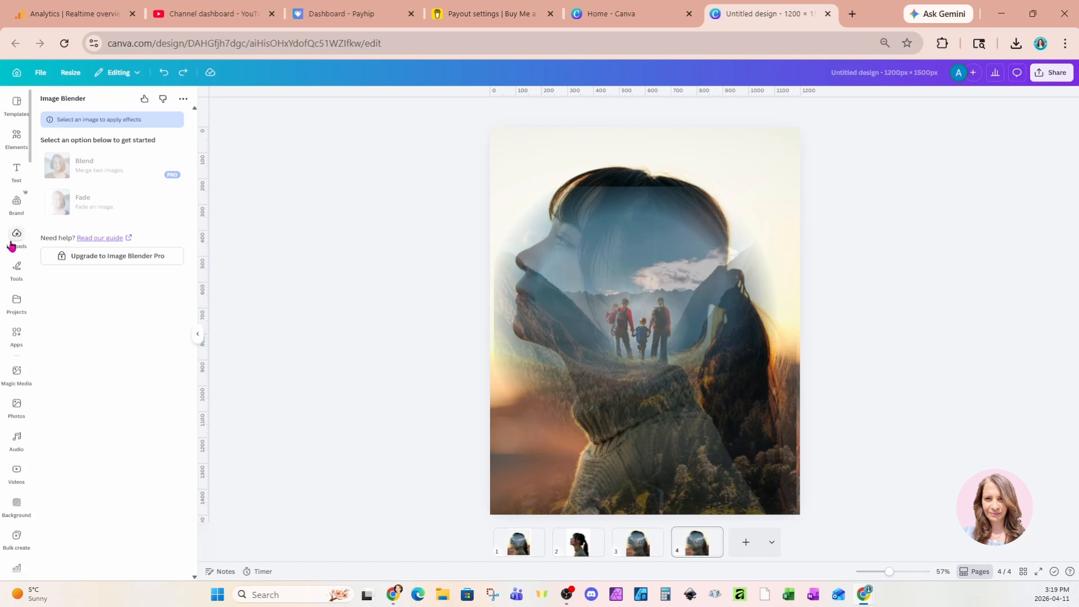
{"action": "left_click", "coordinate": [12, 344]}
{"action": "left_click", "coordinate": [44, 105]}
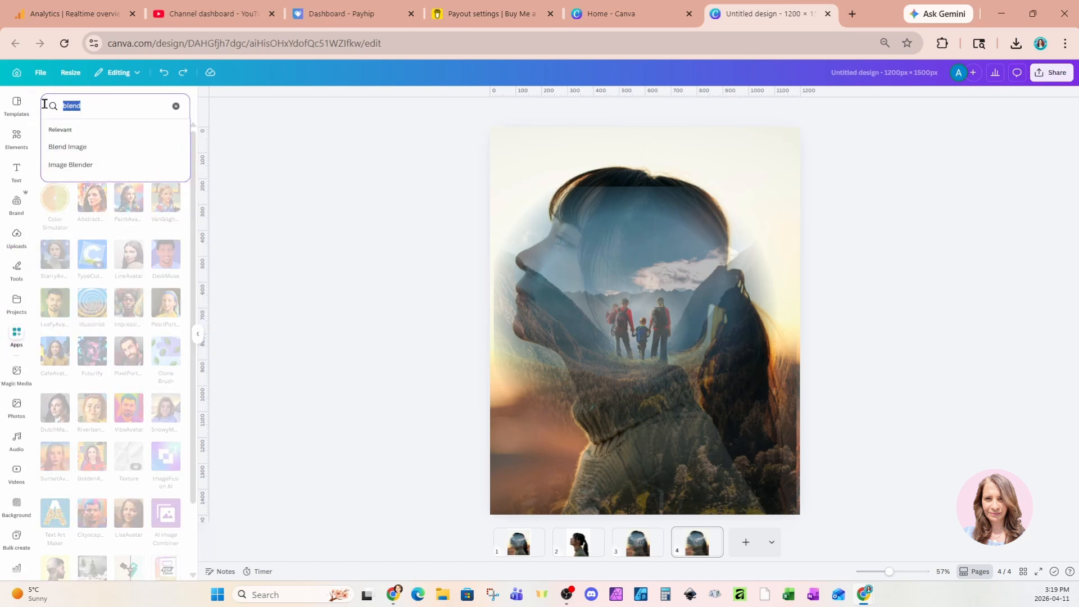
{"action": "type", "text": "clip"}
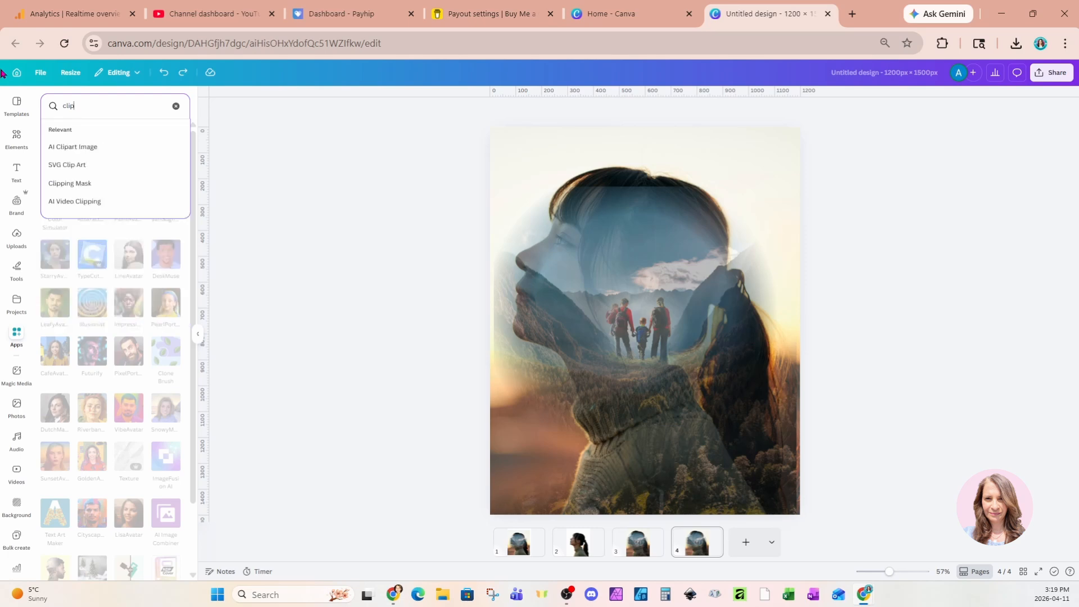
{"action": "left_click", "coordinate": [52, 183]}
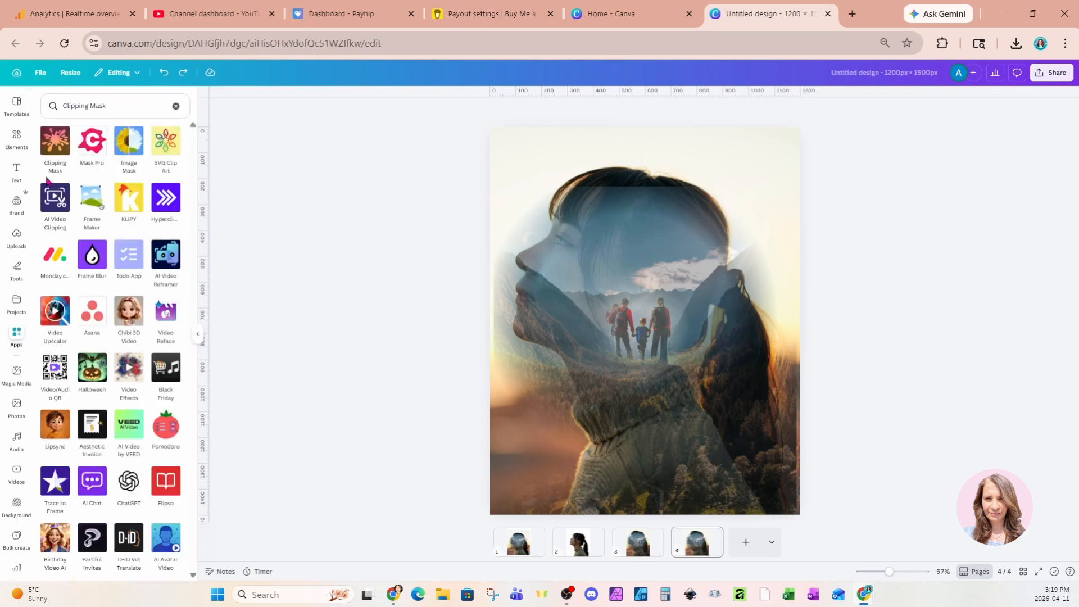
{"action": "left_click", "coordinate": [53, 144]}
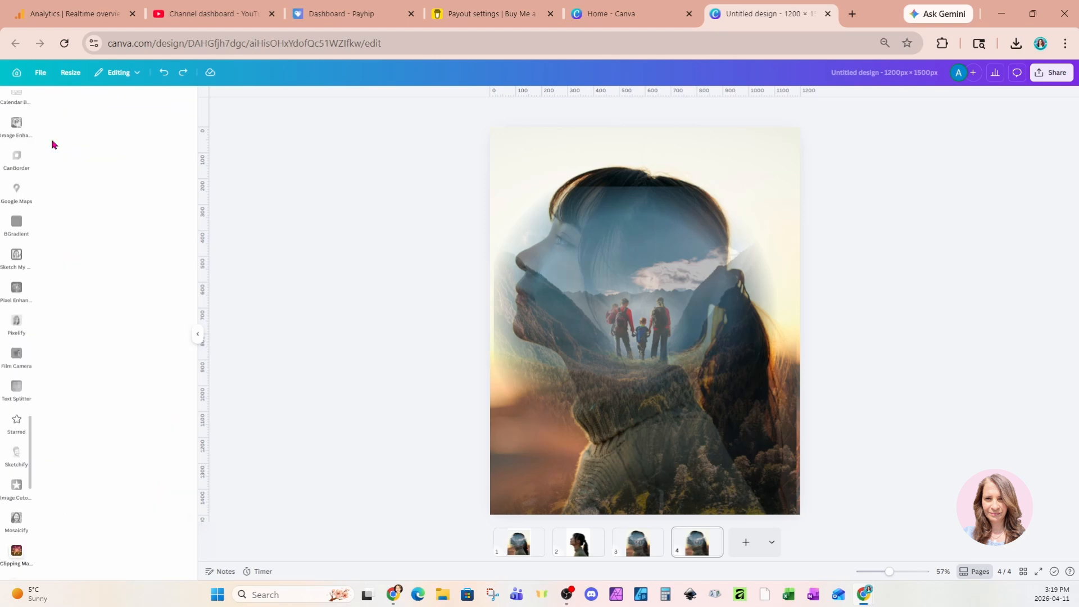
- Start masking the blended image on page 4 and load Untitled design (13).png from Downloads as the image mask
{"action": "left_click", "coordinate": [583, 229]}
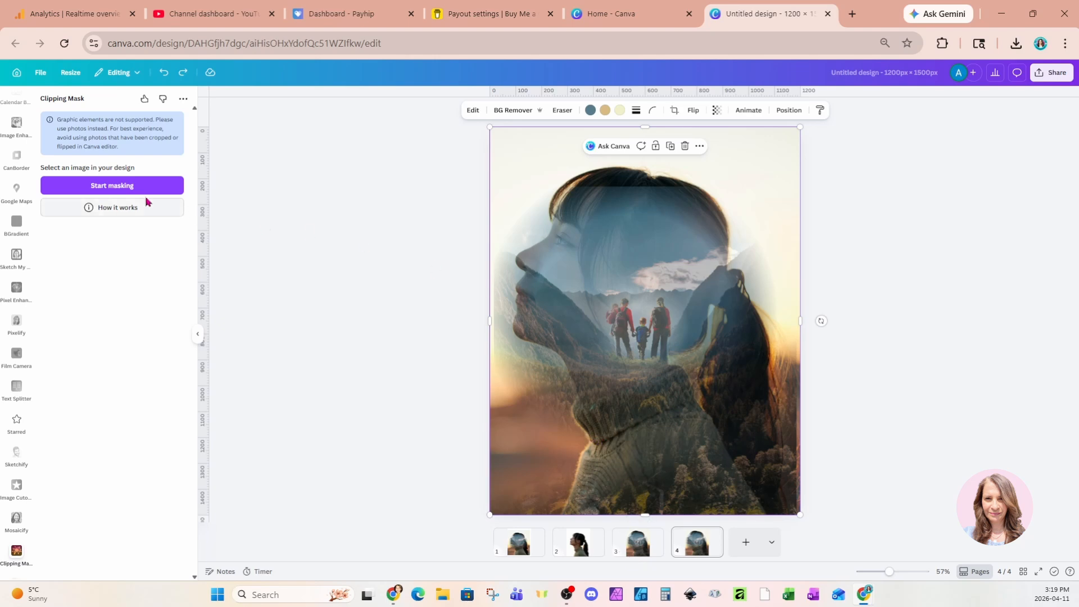
{"action": "left_click", "coordinate": [133, 186]}
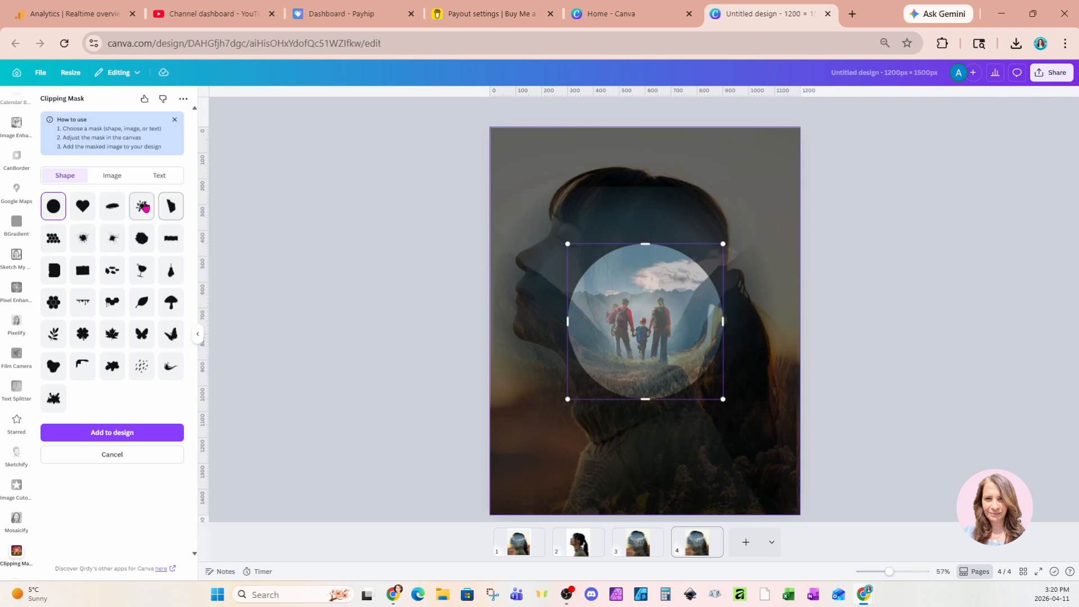
{"action": "left_click", "coordinate": [113, 179]}
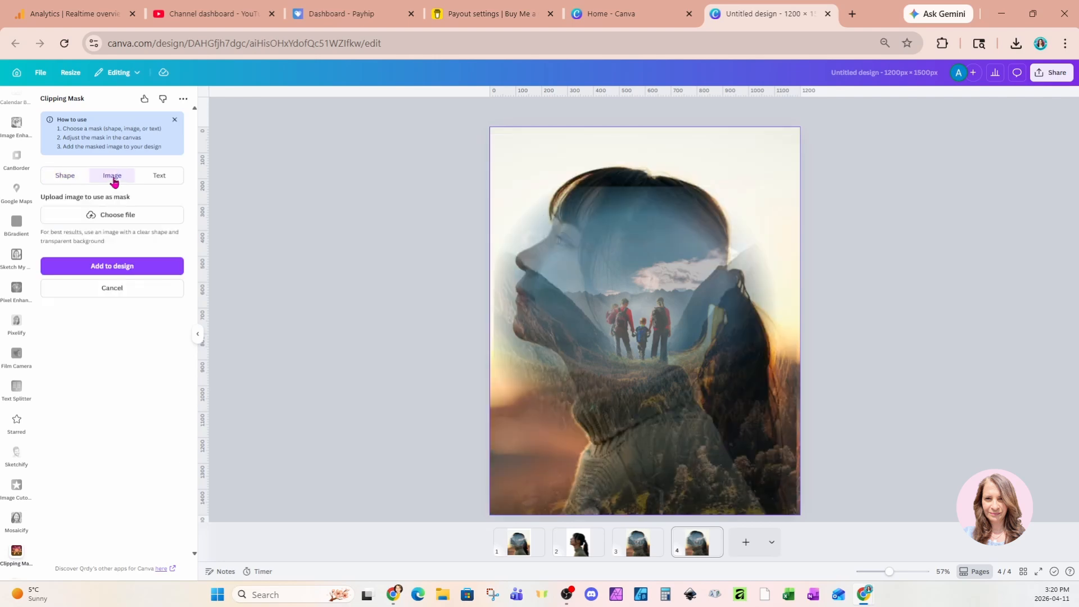
{"action": "left_click", "coordinate": [104, 221]}
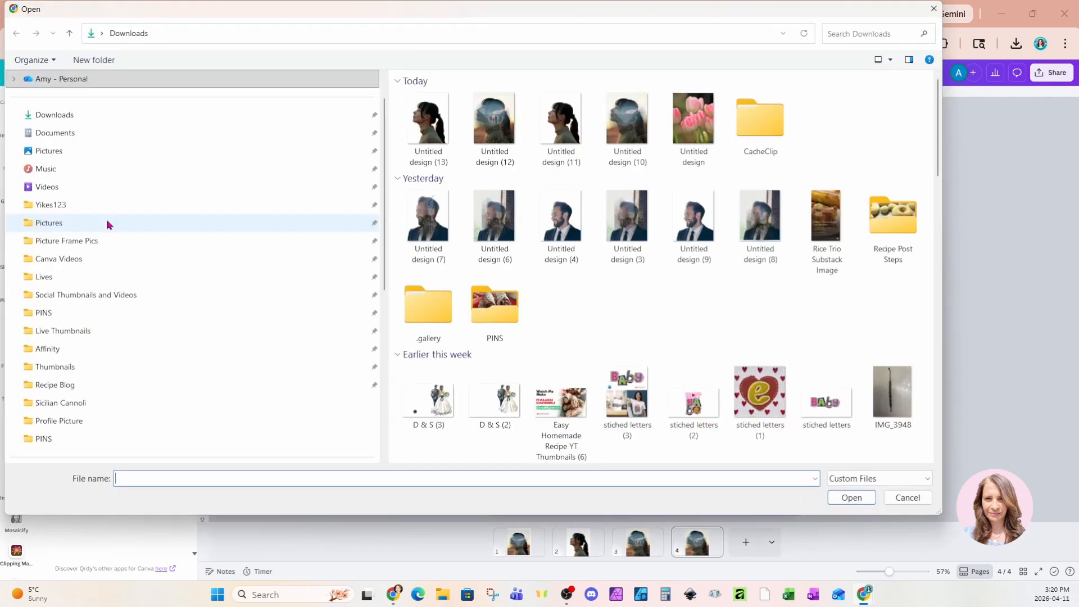
{"action": "left_click", "coordinate": [416, 131]}
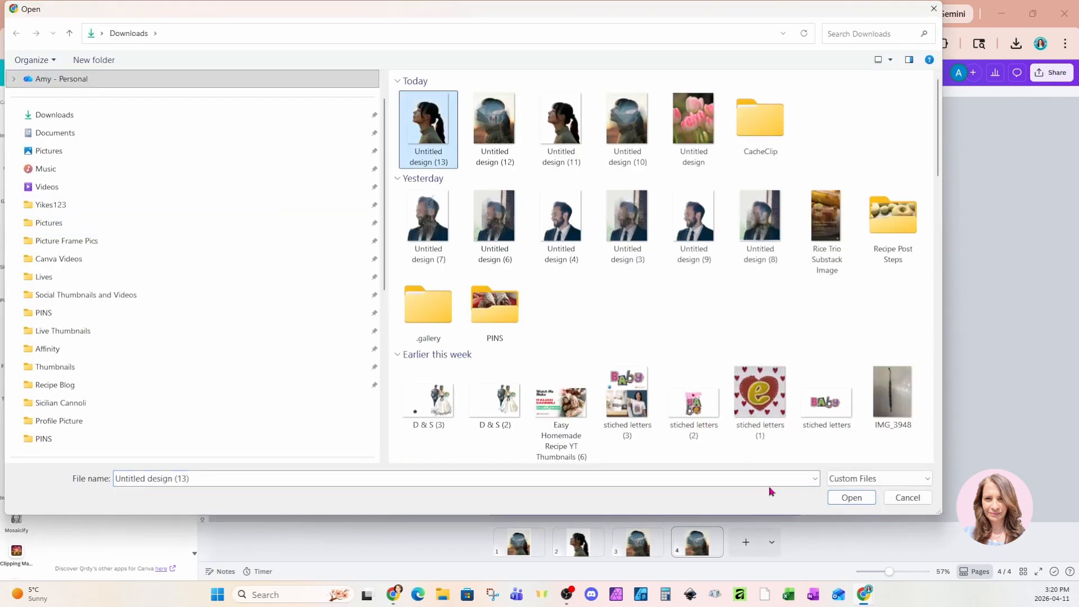
{"action": "left_click", "coordinate": [843, 499]}
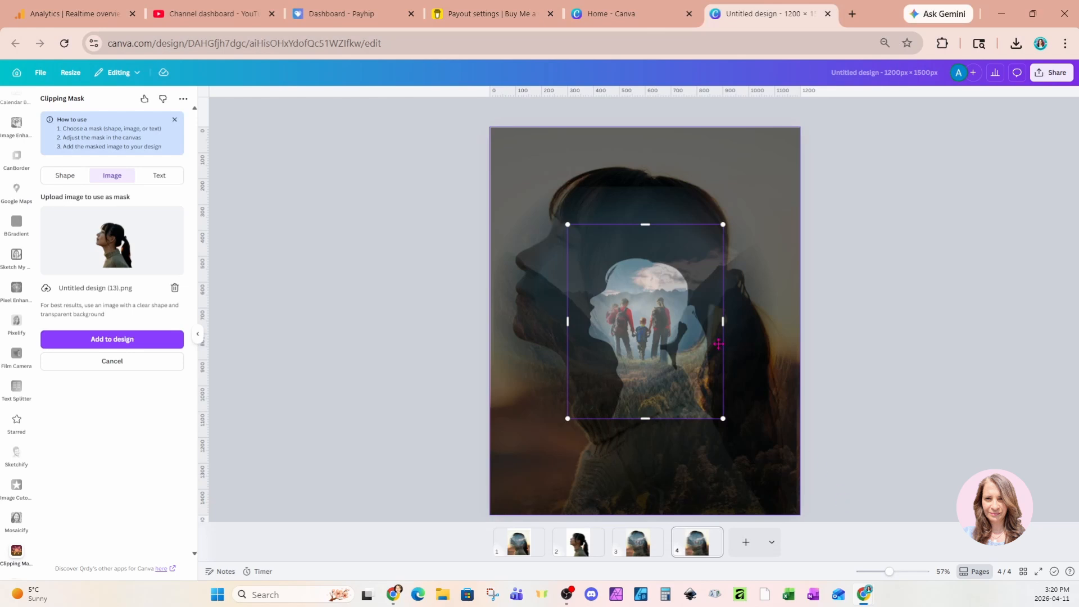
- Fit the silhouette mask exactly over the woman's head and shoulders, reaching the page's bottom edge, and add the masked image to the design
{"action": "left_click_drag", "start_coordinate": [566, 224], "coordinate": [491, 129]}
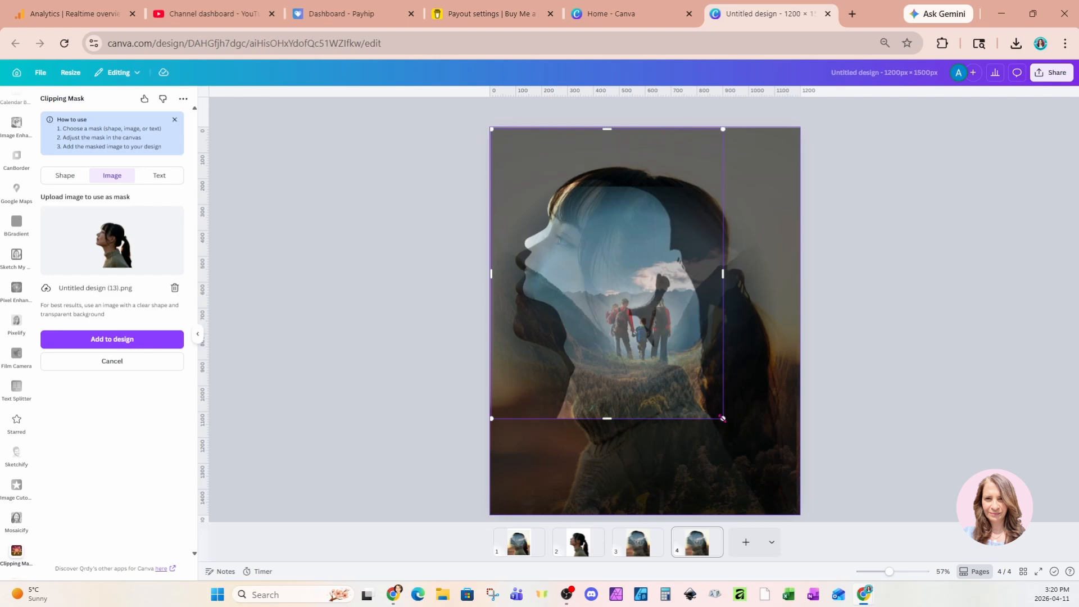
{"action": "left_click_drag", "start_coordinate": [723, 418], "coordinate": [796, 502]}
{"action": "left_click_drag", "start_coordinate": [754, 471], "coordinate": [778, 460]}
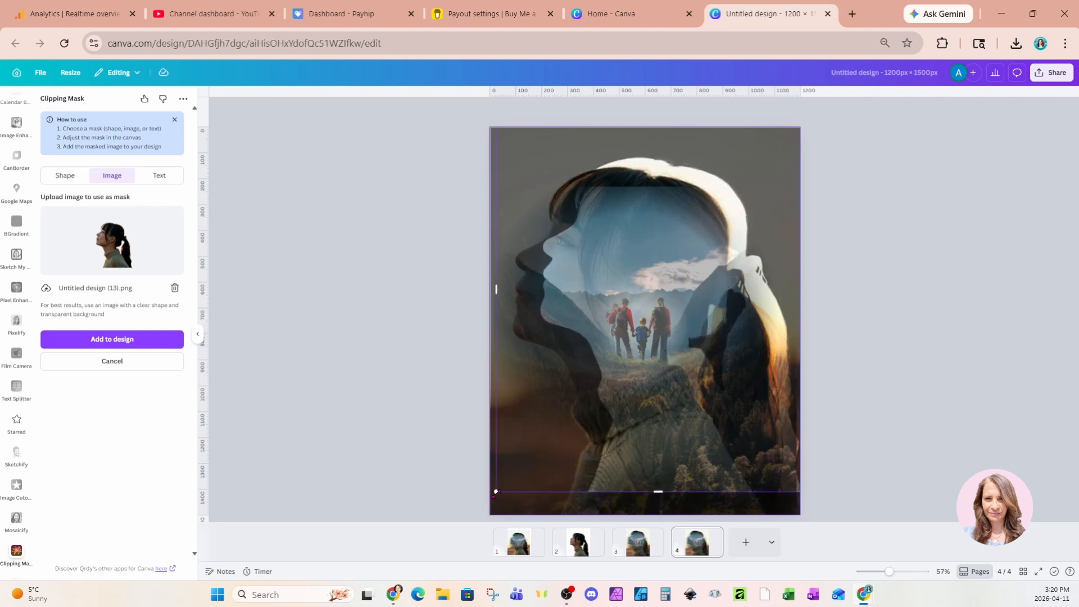
{"action": "left_click_drag", "start_coordinate": [496, 492], "coordinate": [490, 498]}
{"action": "left_click_drag", "start_coordinate": [579, 419], "coordinate": [557, 430]}
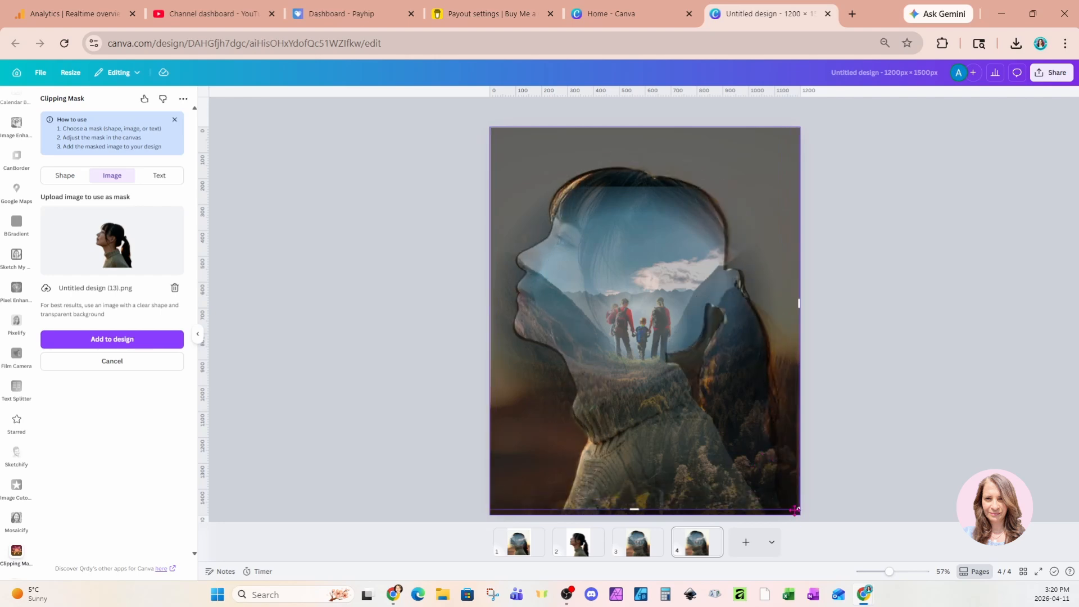
{"action": "left_click_drag", "start_coordinate": [799, 509], "coordinate": [800, 513]}
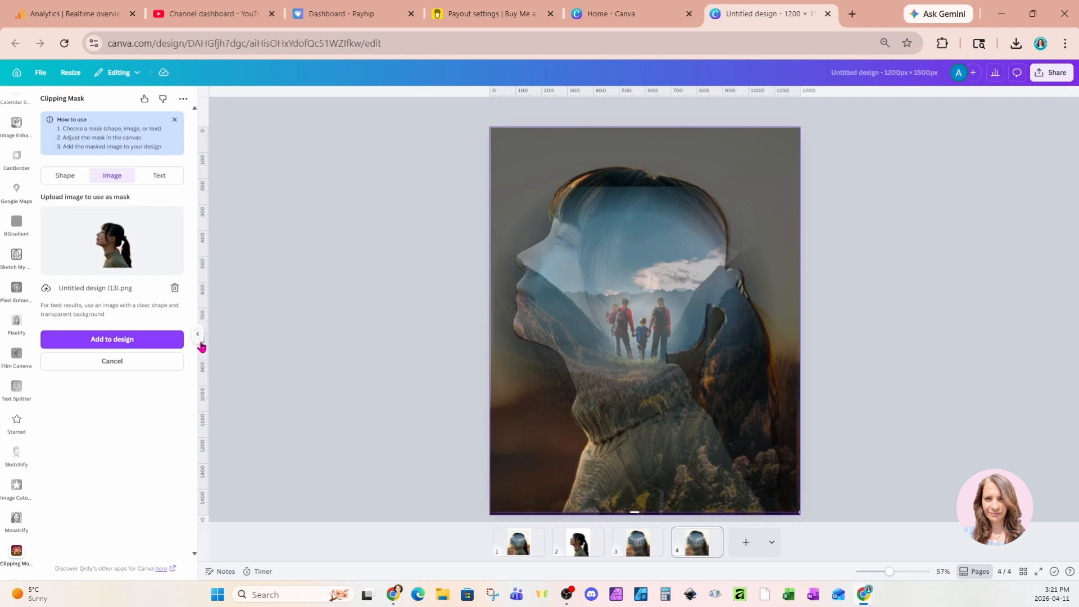
{"action": "left_click", "coordinate": [151, 340]}
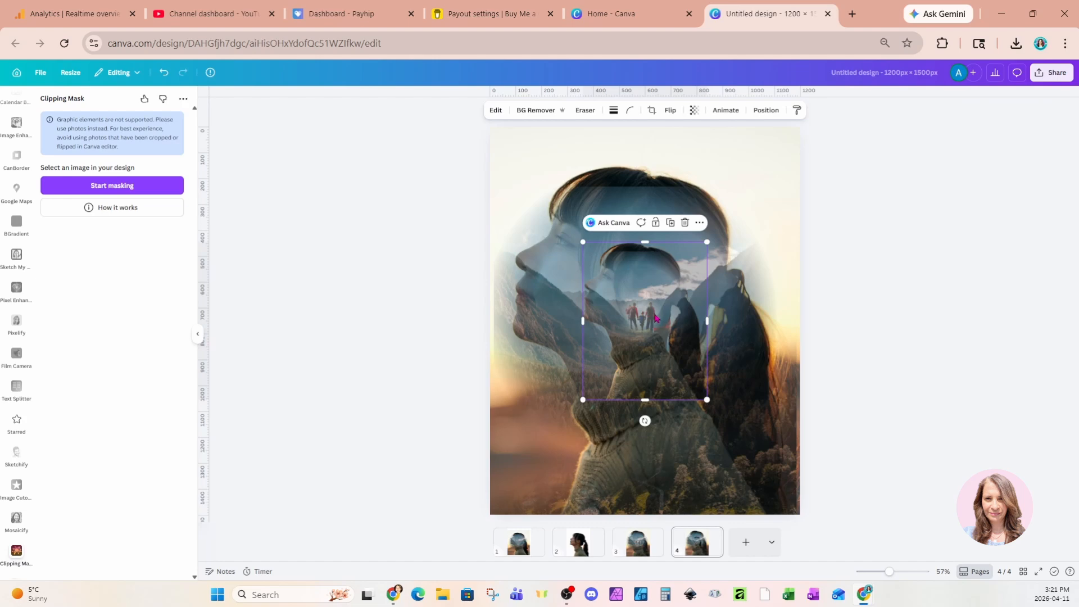
- Move the clipped silhouette onto a new page 5, enlarge it to nearly fill the page, and leave a margin above her head
{"action": "left_click_drag", "start_coordinate": [655, 318], "coordinate": [749, 541]}
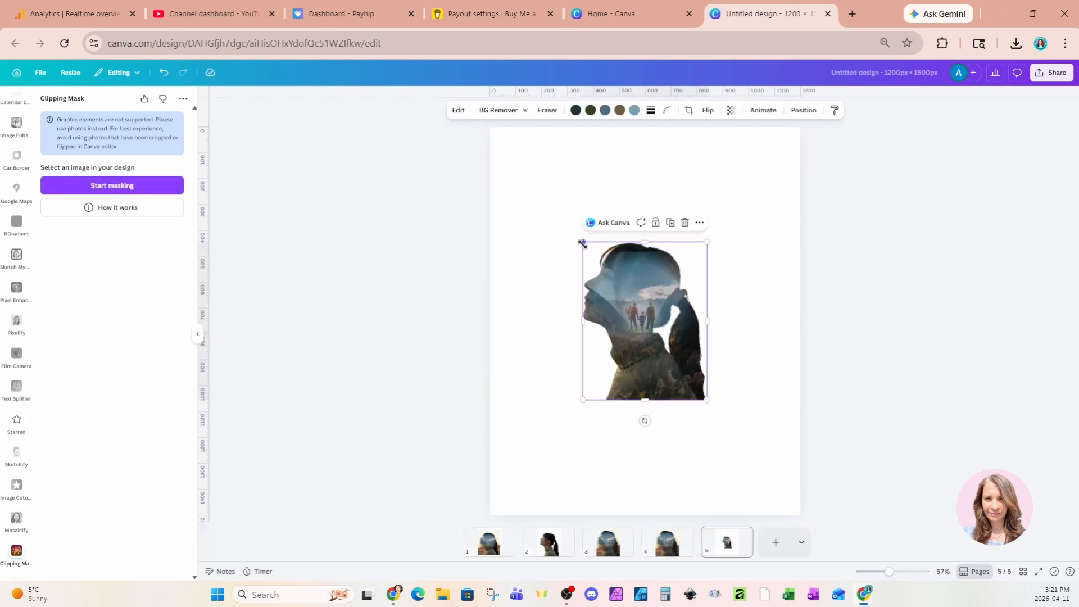
{"action": "left_click_drag", "start_coordinate": [582, 243], "coordinate": [496, 132]}
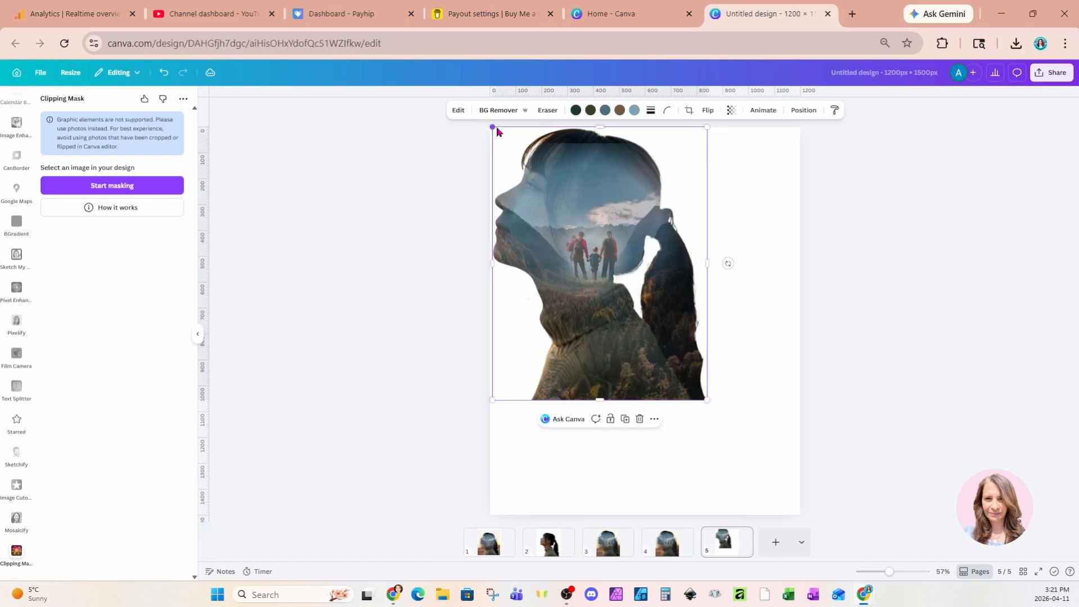
{"action": "left_click_drag", "start_coordinate": [706, 400], "coordinate": [790, 518]}
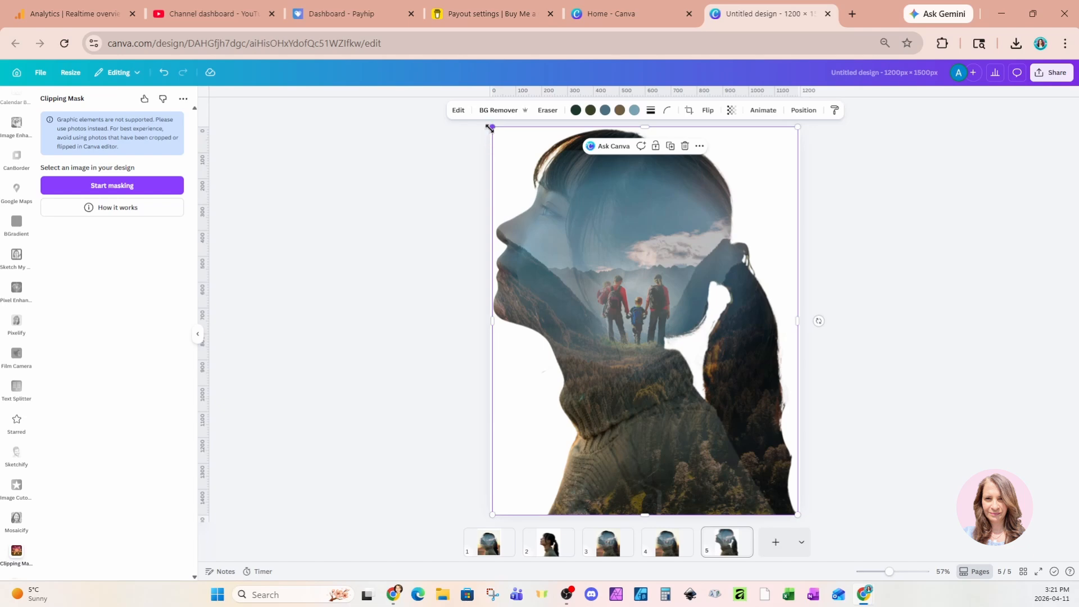
{"action": "left_click_drag", "start_coordinate": [491, 128], "coordinate": [522, 168]}
{"action": "left_click_drag", "start_coordinate": [684, 366], "coordinate": [672, 358]}
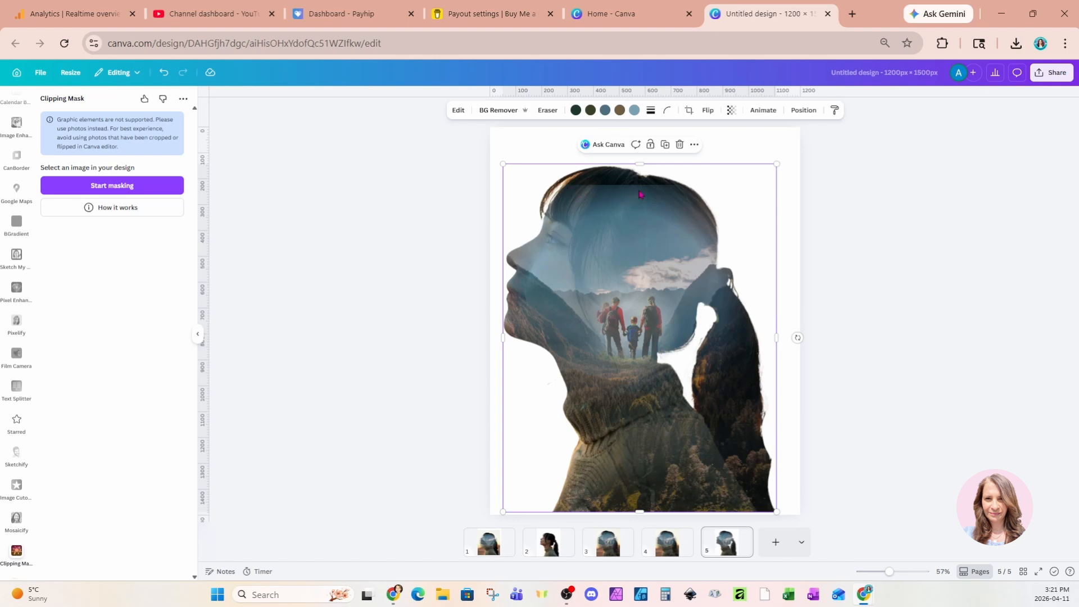
{"action": "left_click", "coordinate": [606, 555]}
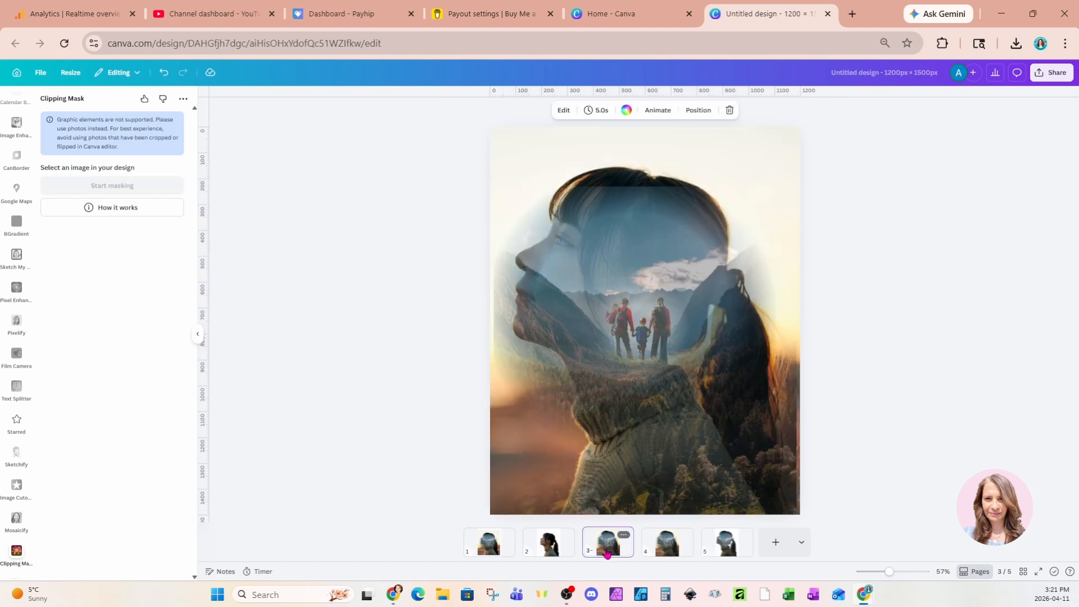
{"action": "left_click", "coordinate": [631, 195]}
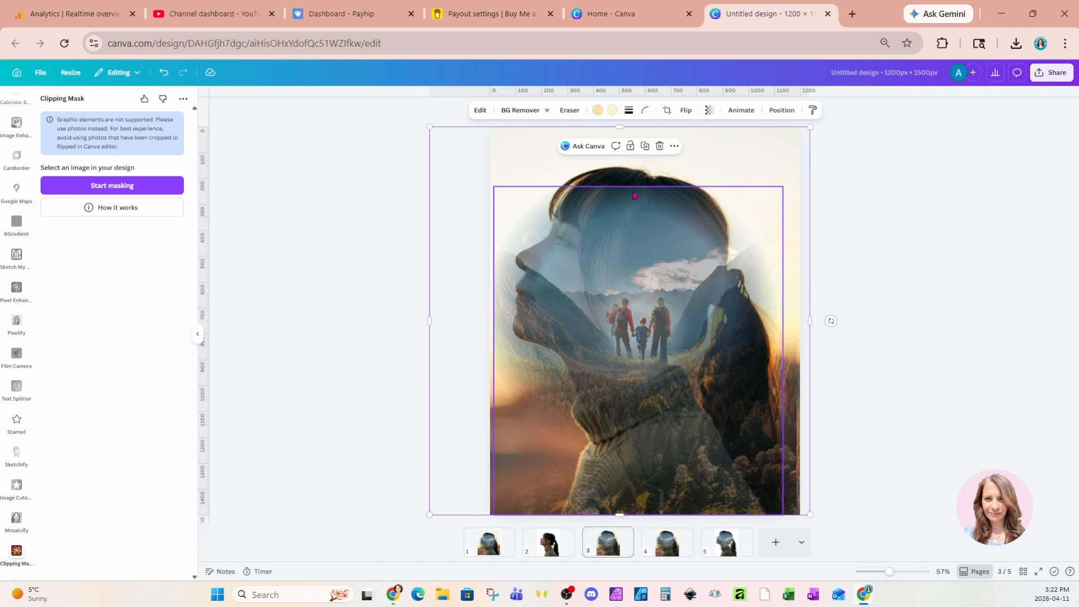
{"action": "left_click", "coordinate": [725, 539]}
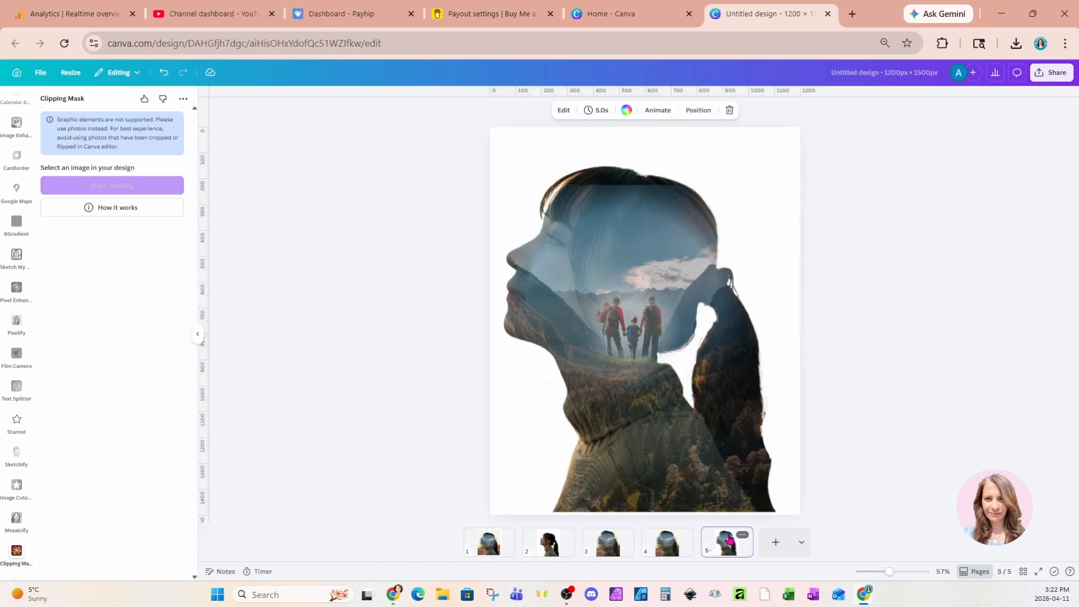
- Search the elements for "birds" and show all matching graphics
{"action": "scroll", "coordinate": [25, 169], "scroll_direction": "down", "scroll_amount": 10}
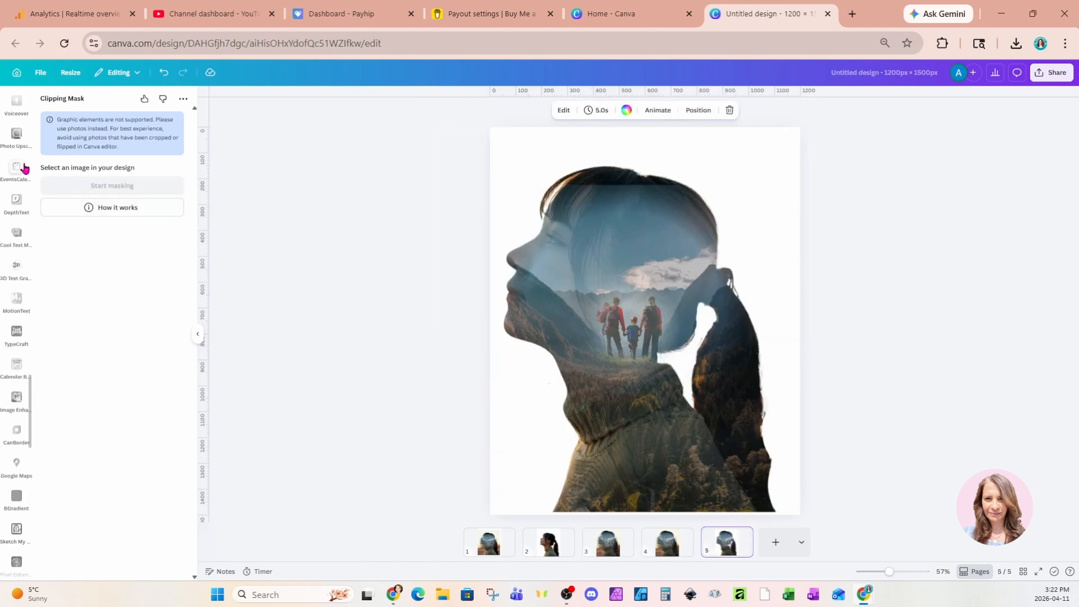
{"action": "scroll", "coordinate": [25, 169], "scroll_direction": "up", "scroll_amount": 15}
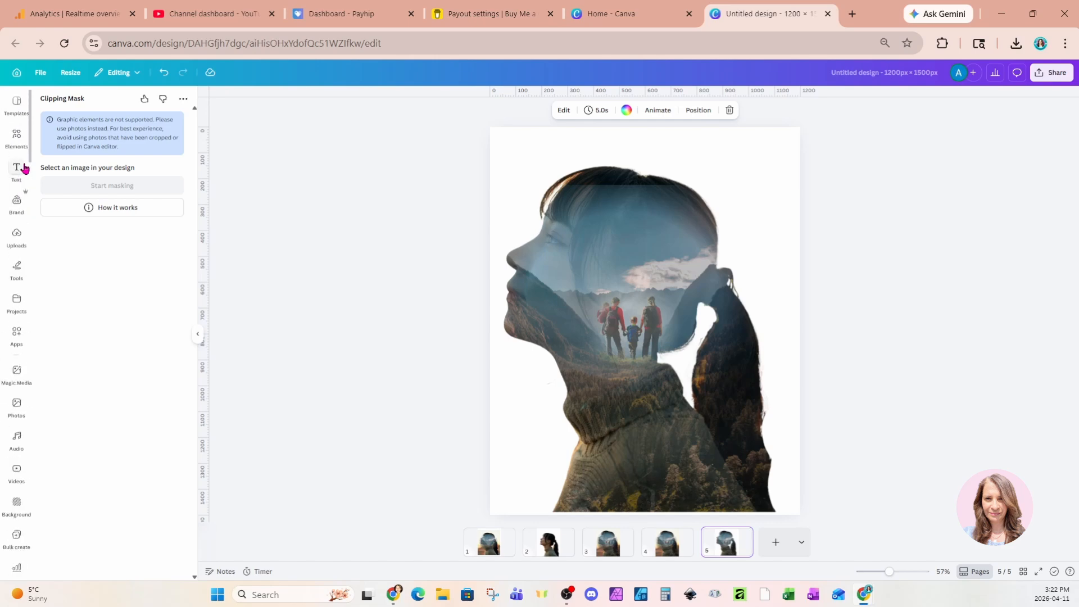
{"action": "left_click", "coordinate": [17, 136]}
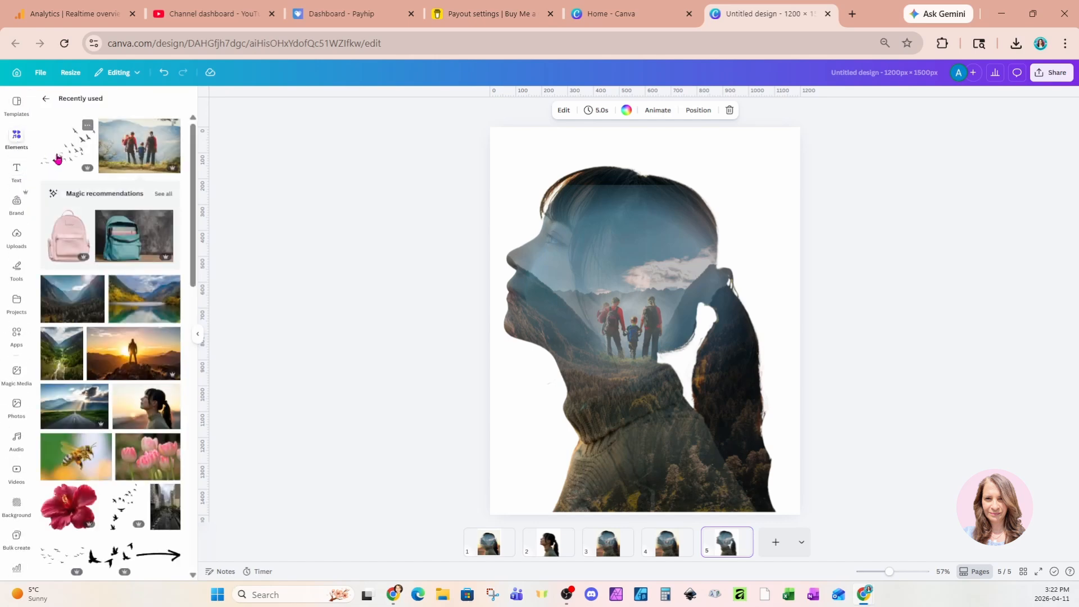
{"action": "left_click", "coordinate": [46, 98]}
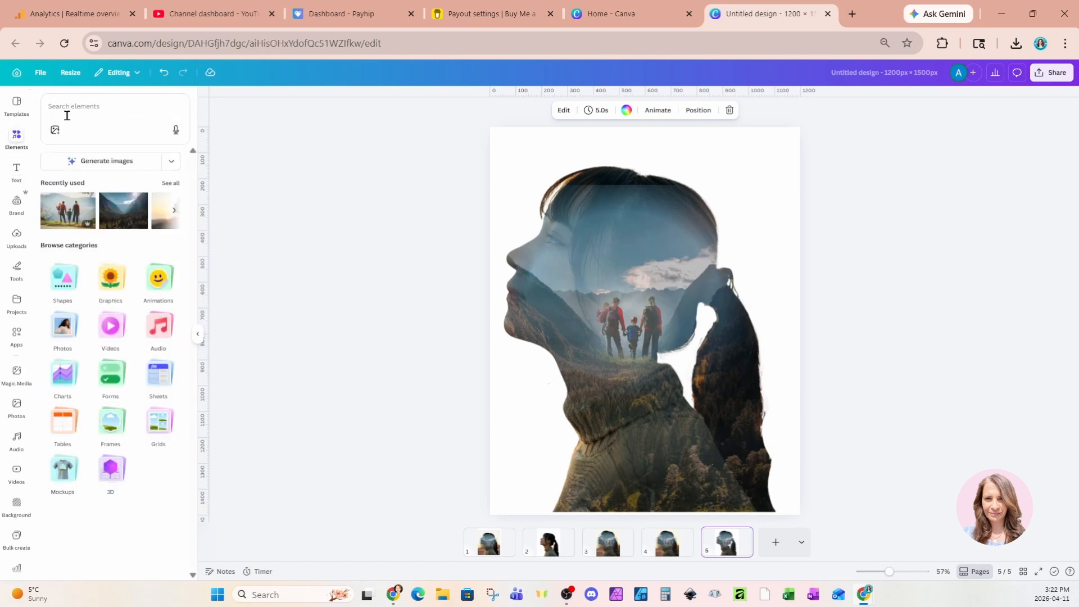
{"action": "left_click", "coordinate": [97, 109]}
{"action": "type", "text": "bi"}
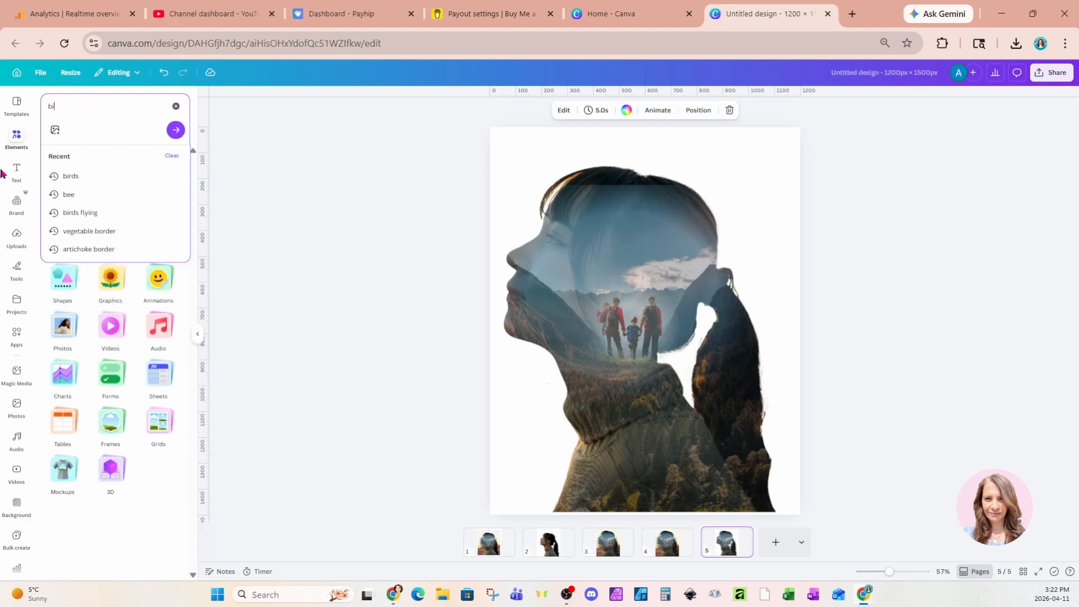
{"action": "type", "text": "rds"}
{"action": "key", "text": "Return"}
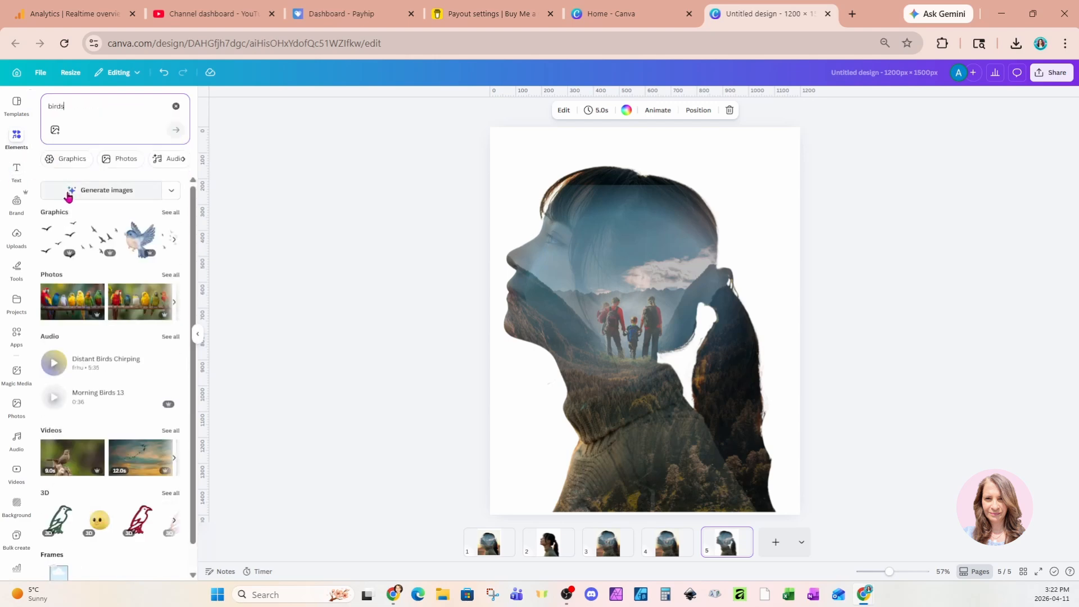
{"action": "left_click", "coordinate": [170, 213]}
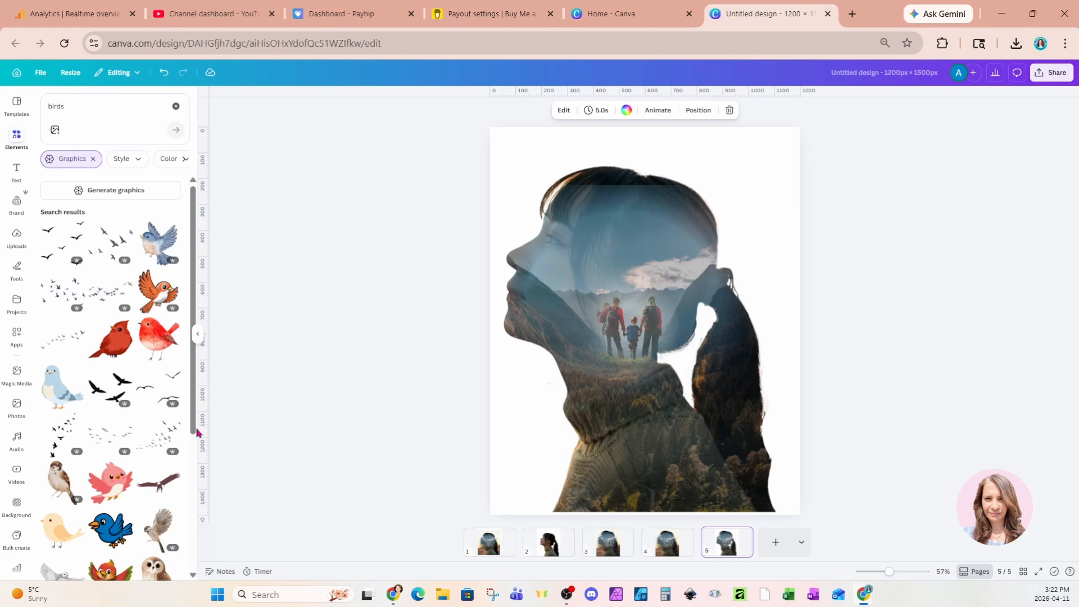
- Add the dark flying-flock graphic to page 5, enlarge it, and place it so the birds fly out past the back of the woman's head
{"action": "left_click", "coordinate": [154, 450]}
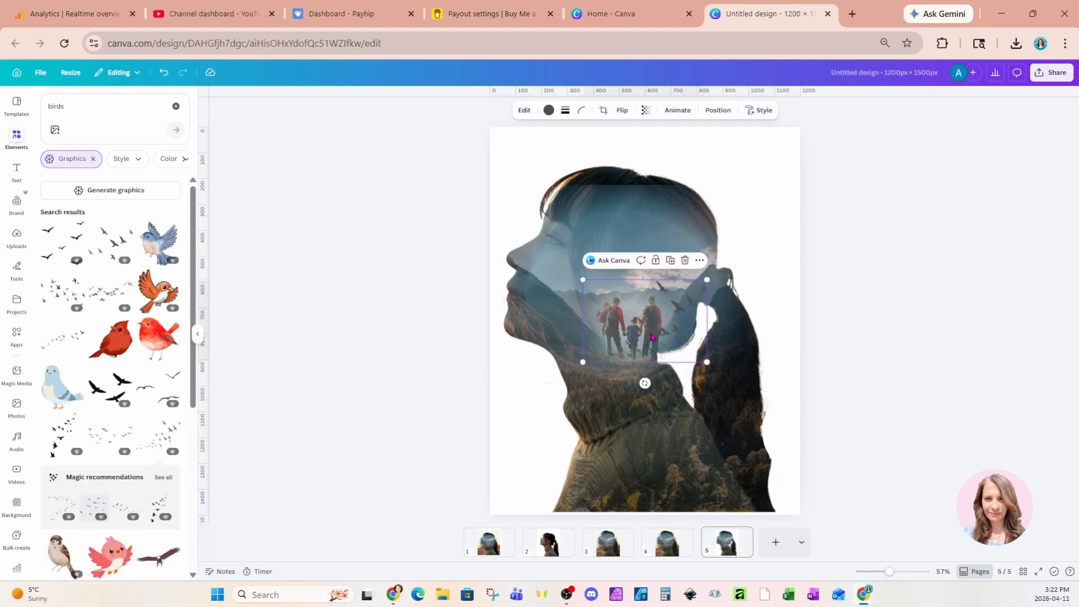
{"action": "left_click_drag", "start_coordinate": [652, 336], "coordinate": [705, 235]}
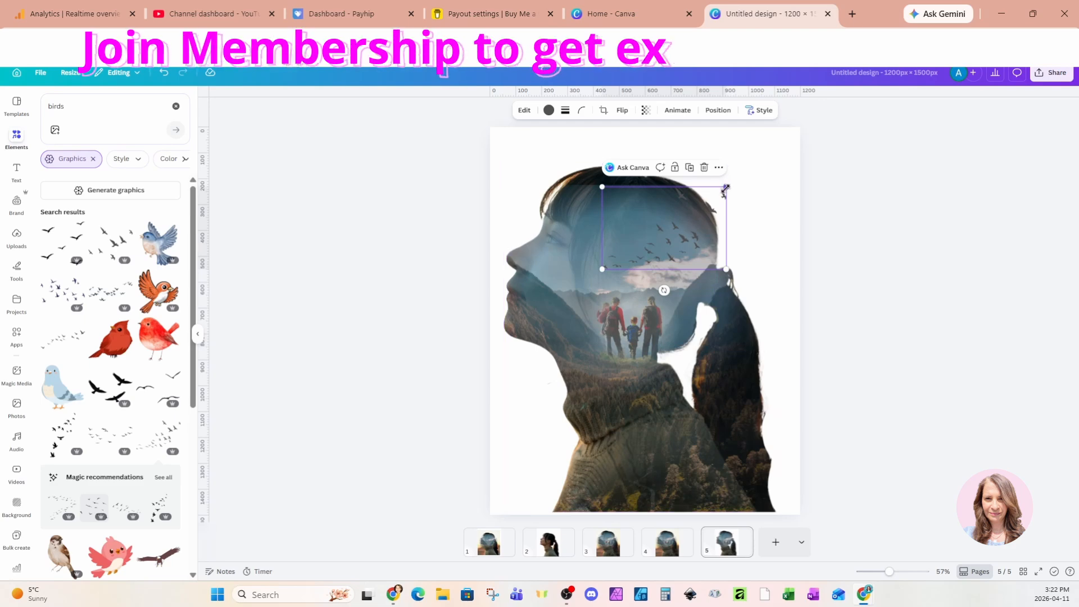
{"action": "left_click_drag", "start_coordinate": [722, 186], "coordinate": [783, 162]}
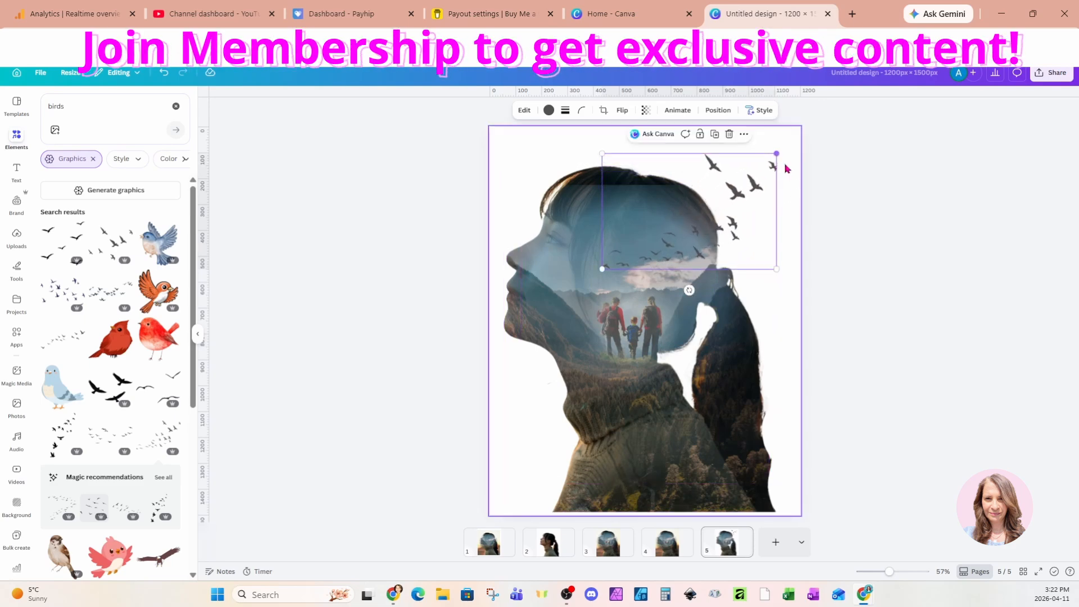
{"action": "left_click_drag", "start_coordinate": [744, 228], "coordinate": [741, 241]}
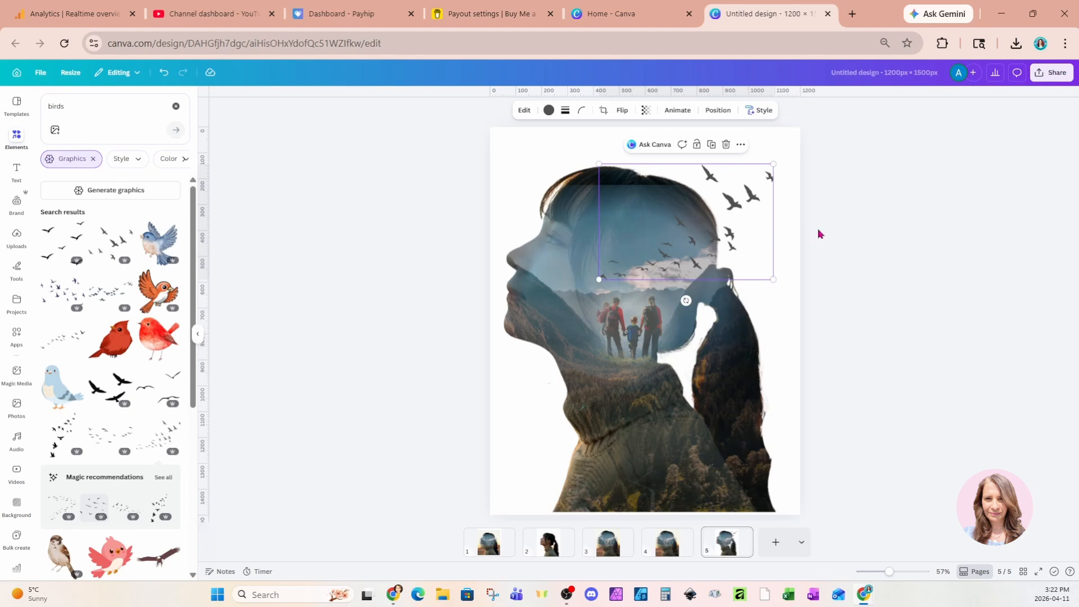
{"action": "left_click", "coordinate": [842, 222]}
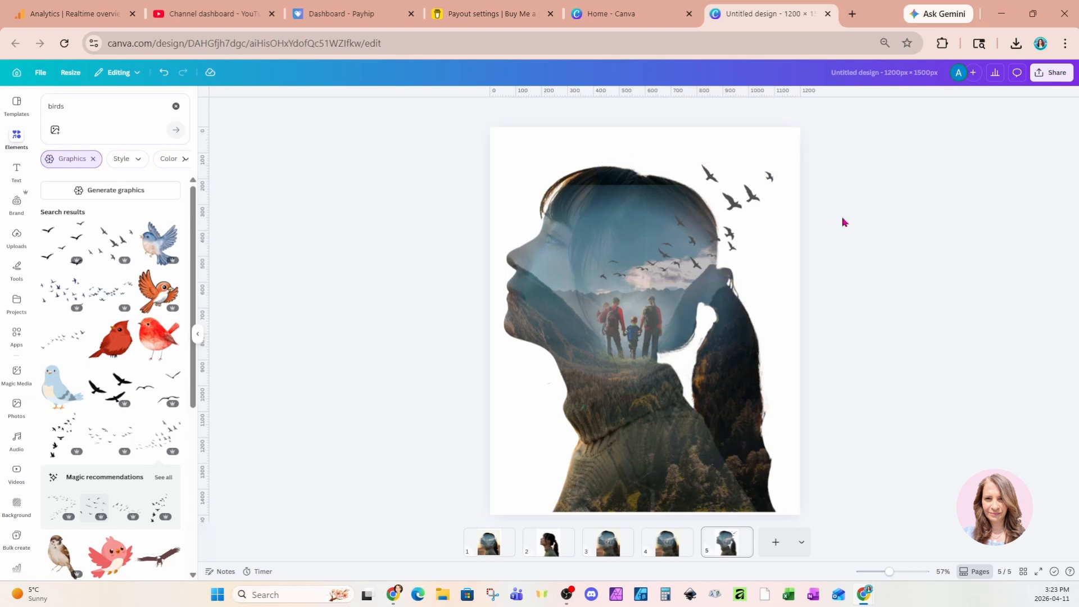